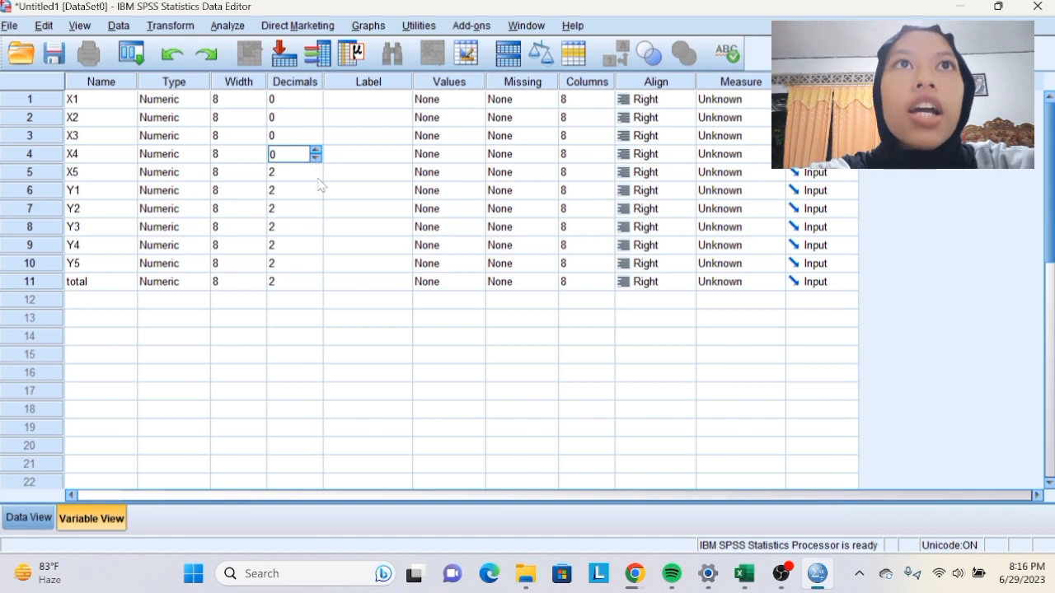
Set the decimals of variables X5, Y1 through Y5 and total to 0
left_click(317, 177)
left_click(317, 196)
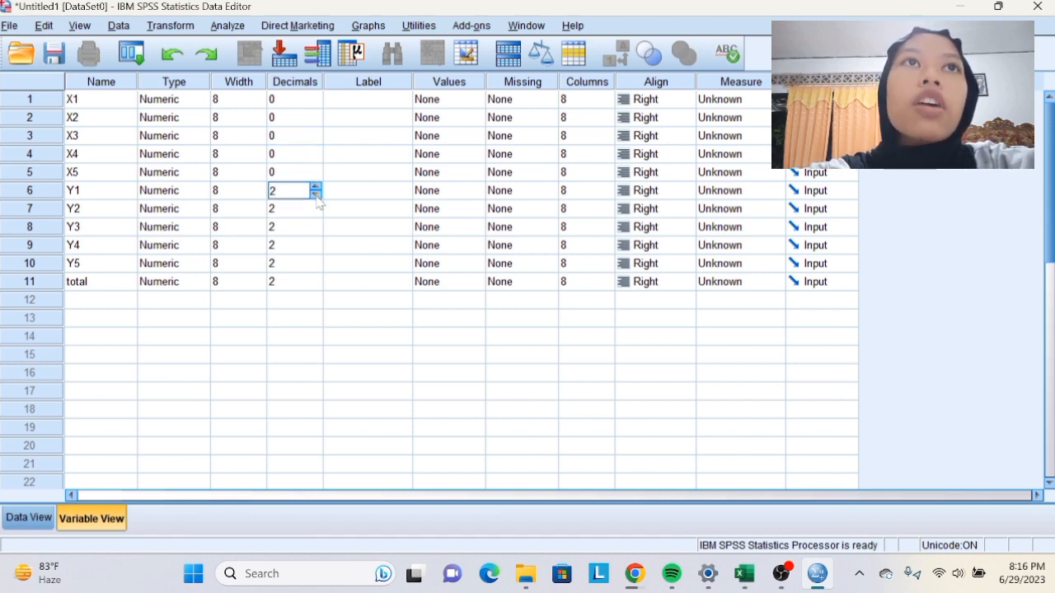
left_click(317, 211)
left_click(316, 211)
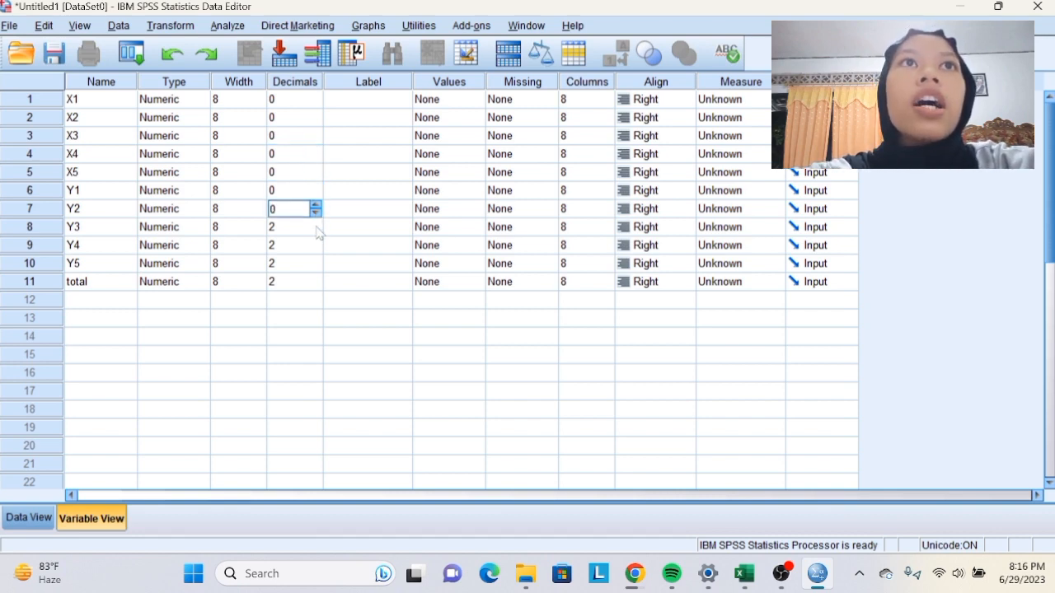
left_click(313, 231)
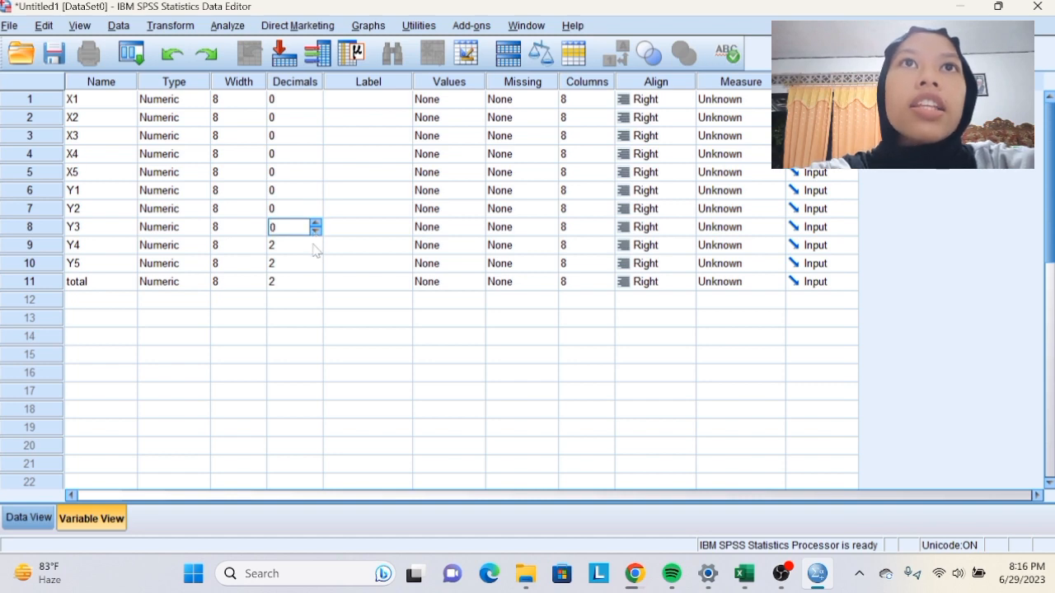
left_click(316, 249)
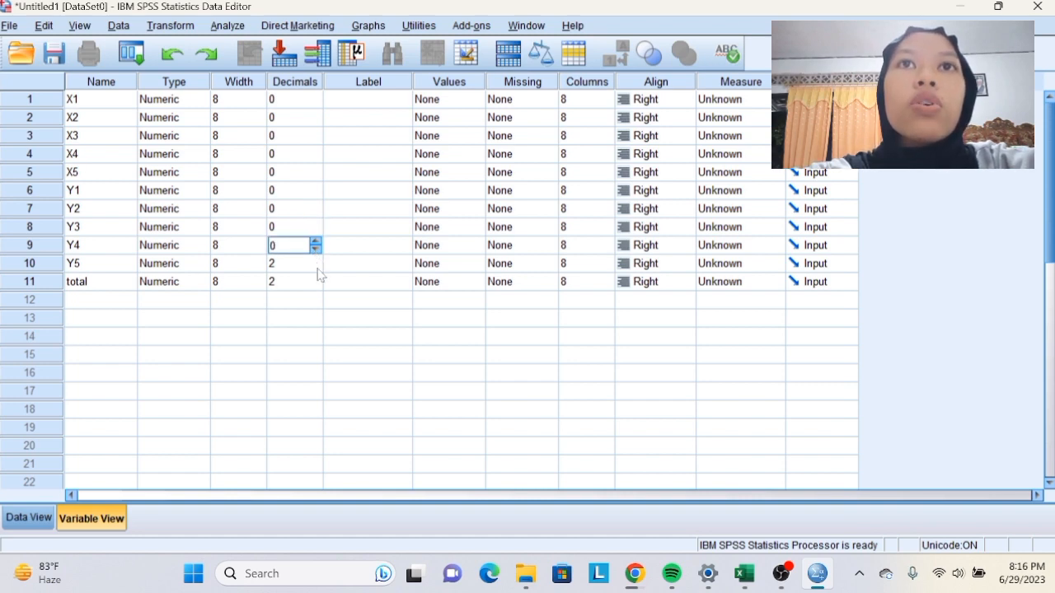
left_click(315, 267)
left_click(315, 267)
left_click(316, 286)
left_click(315, 285)
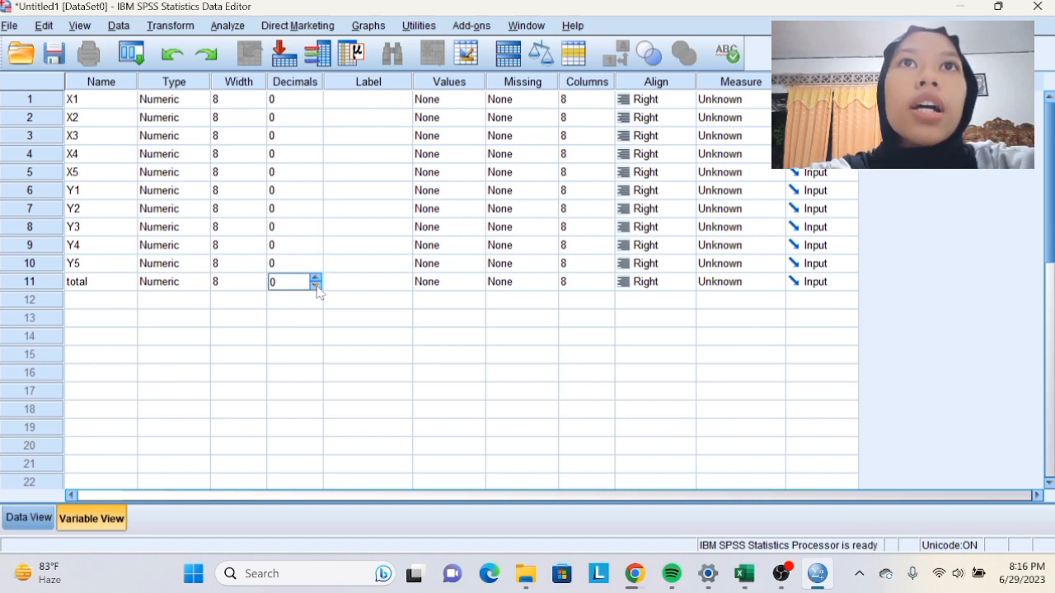
Set the measurement level of all eleven variables, X1 through X5, Y1 through Y5 and total, to Scale
left_click(730, 101)
left_click(741, 118)
key("Return")
key("s")
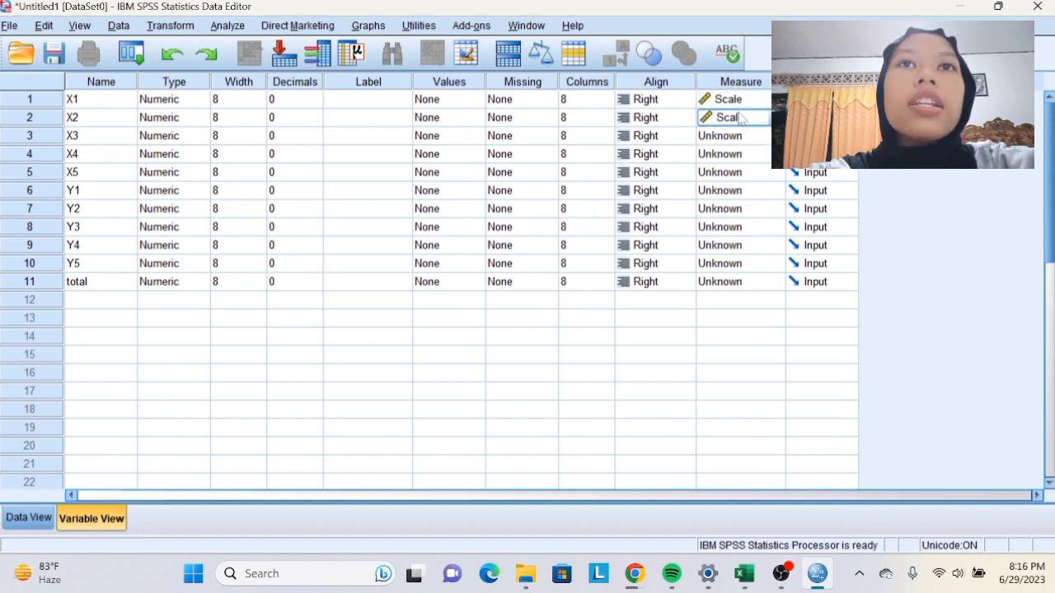
key("Return")
key("s")
key("Return")
key("s")
key("Return")
key("s")
key("Return")
key("s")
key("Return")
key("s")
key("Return")
key("s")
key("Return")
key("s")
key("Return")
key("s")
key("Return")
key("s")
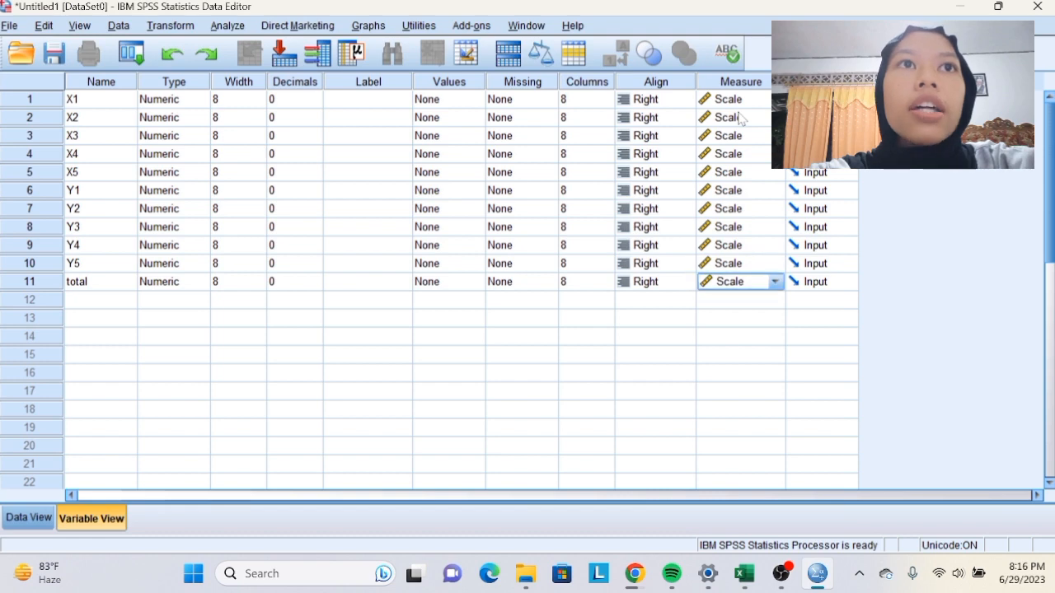
Paste the copied questionnaire responses into the data grid, starting at row 1 of X1
left_click(27, 519)
left_click(114, 122)
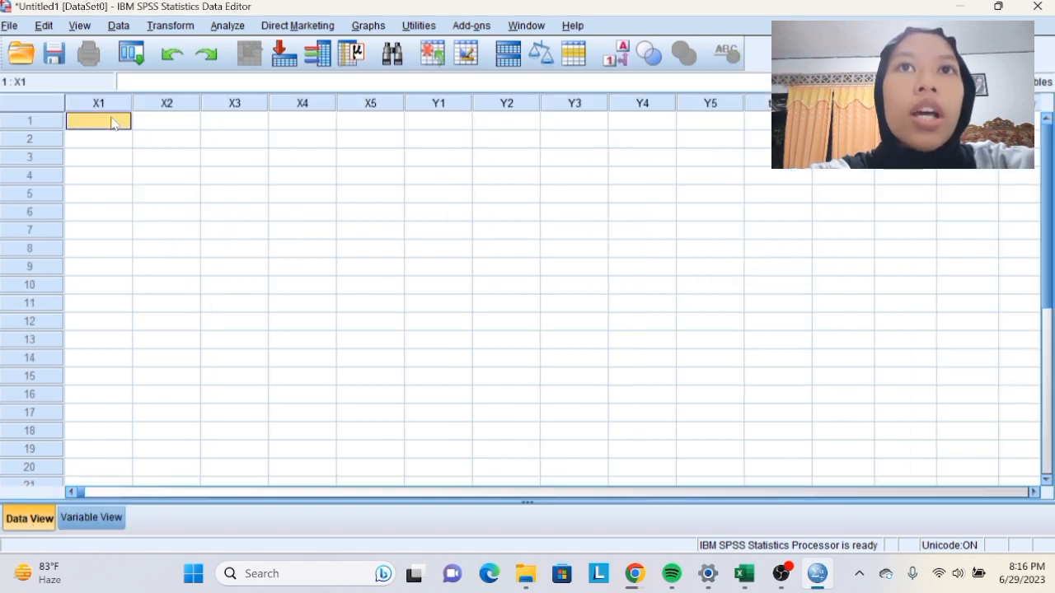
key("ctrl+v")
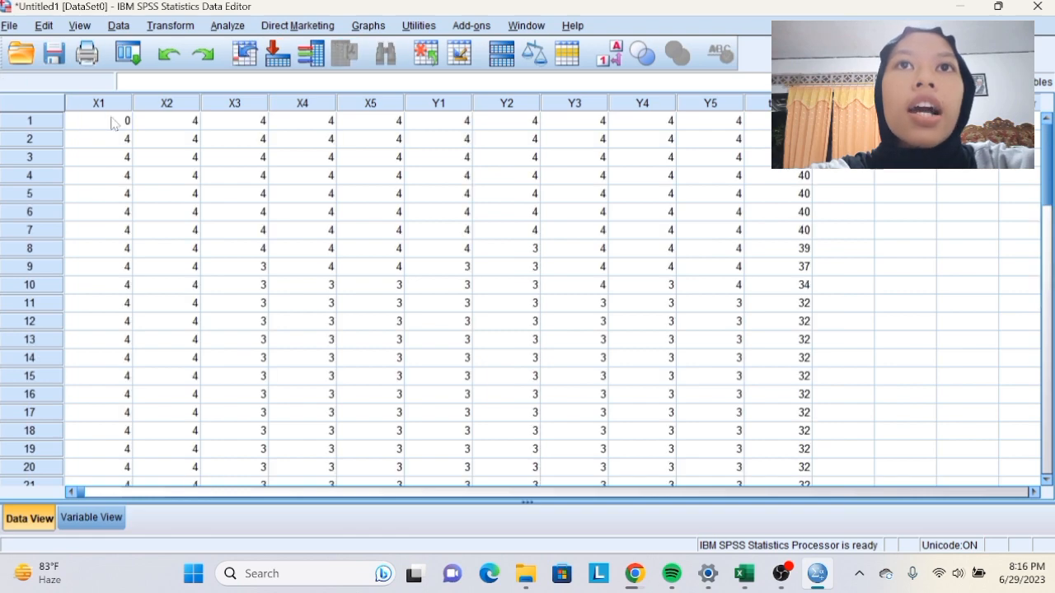
Run a two-tailed Pearson bivariate correlation on X1 through X5, Y1 through Y5 and total, flagging significant correlations
left_click(228, 26)
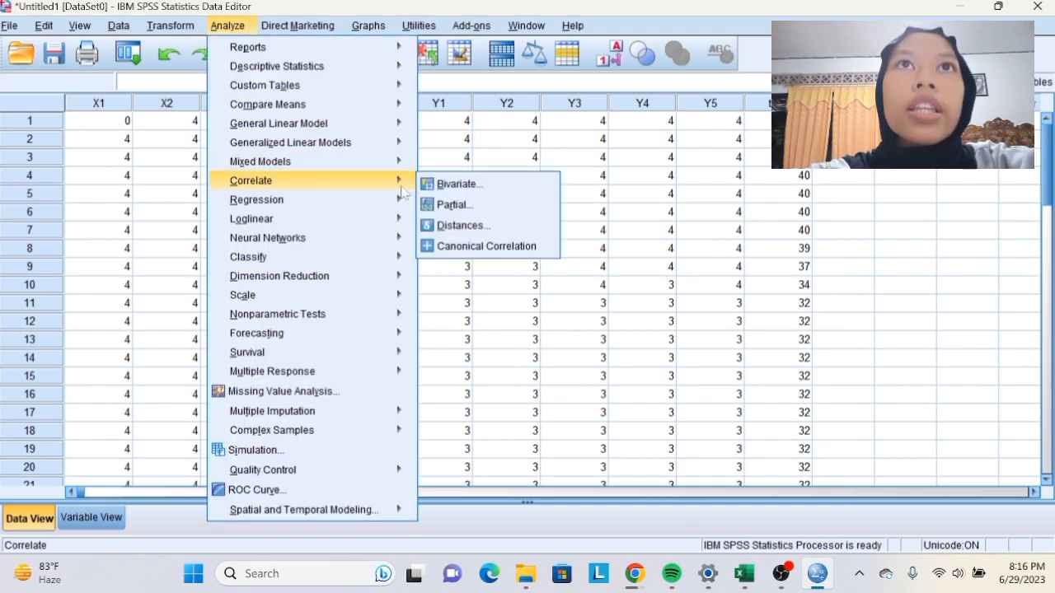
mouse_move(305, 199)
mouse_move(404, 180)
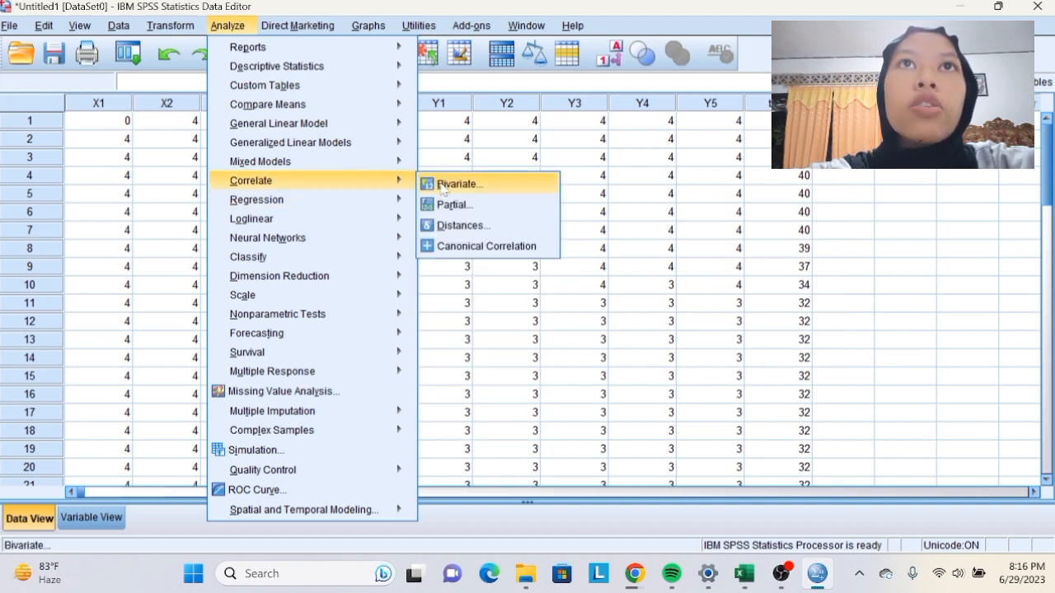
left_click(453, 180)
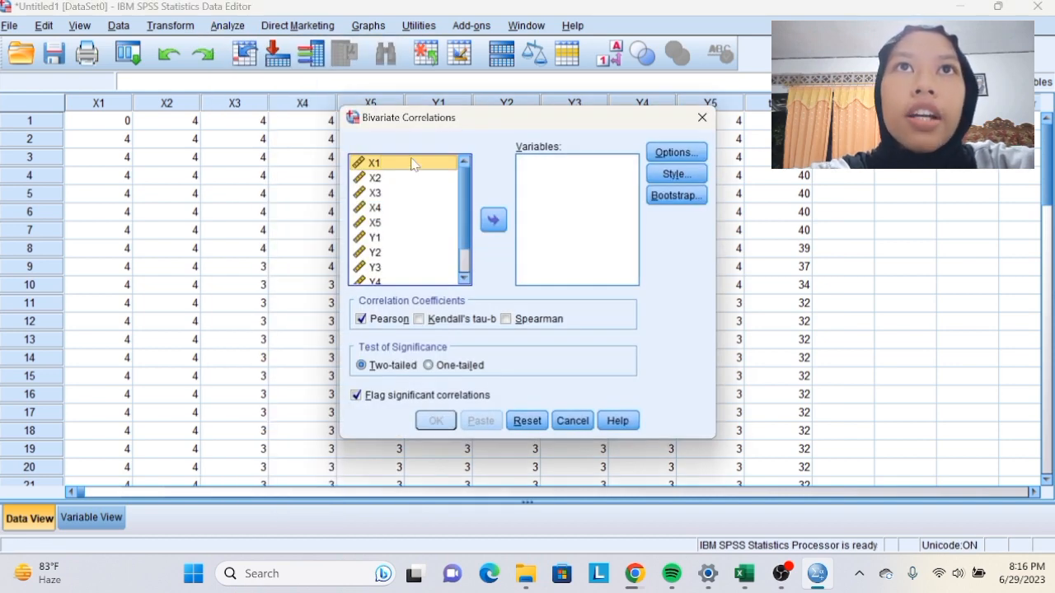
key("shift+Down")
key("shift+Down")
key("shift+Down")
key("shift+Down")
key("shift+Down")
key("shift+Down")
key("shift+Down")
key("shift+Down")
key("shift+Down")
key("shift+Down")
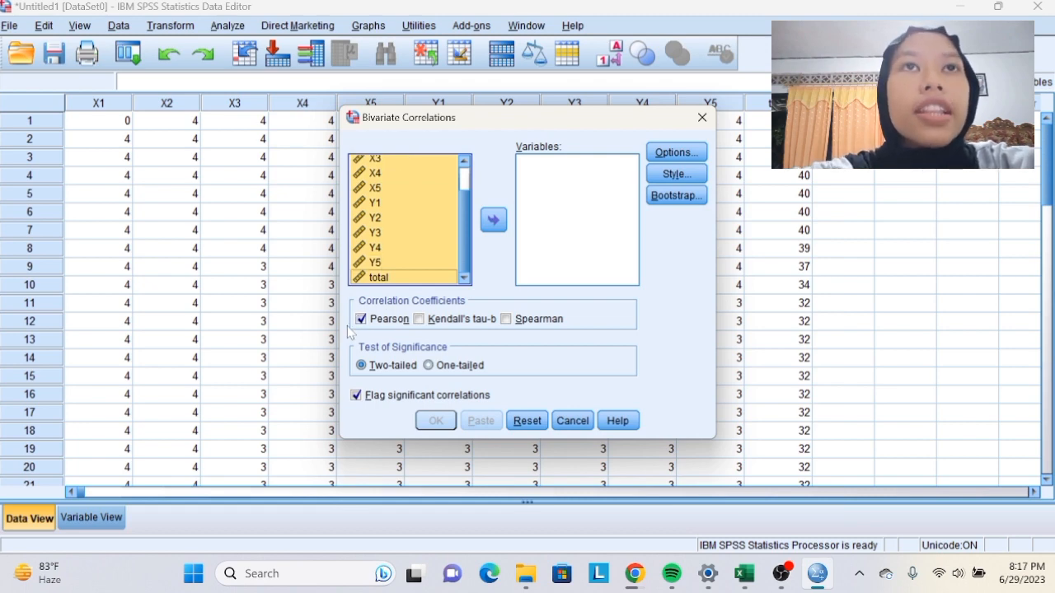
left_click(493, 220)
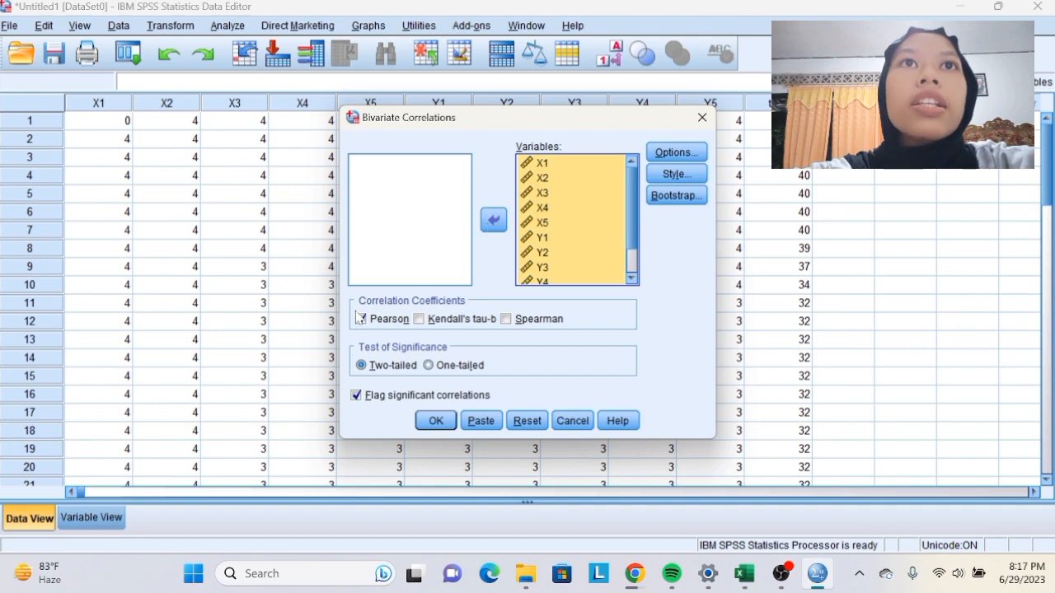
left_click(439, 420)
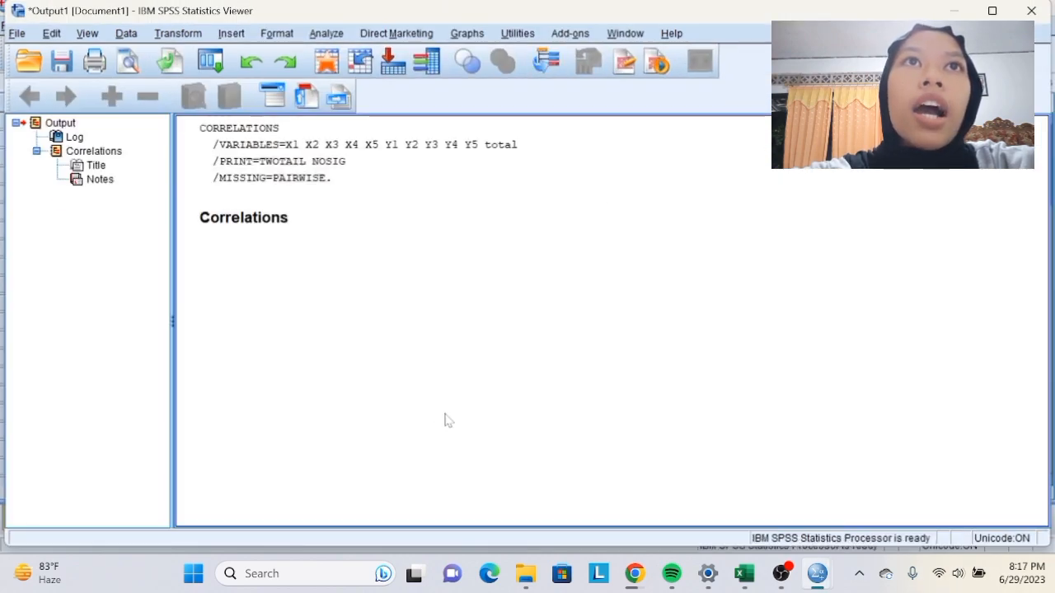
Examine the Correlations table, comparing each item's Pearson correlation and significance with the total
scroll(732, 372, "down", 7)
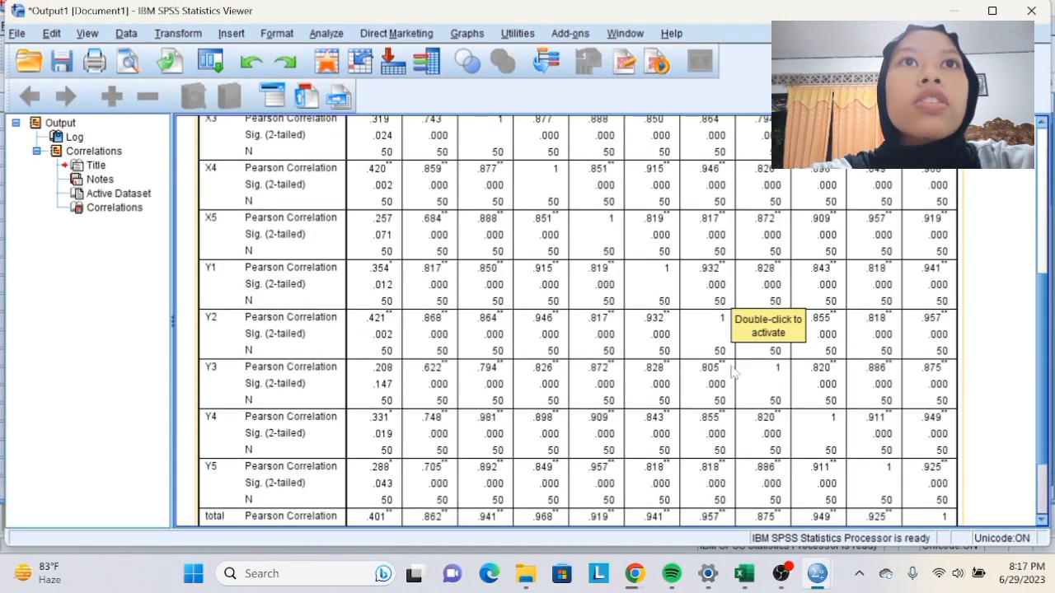
scroll(731, 373, "down", 2)
scroll(732, 373, "up", 5)
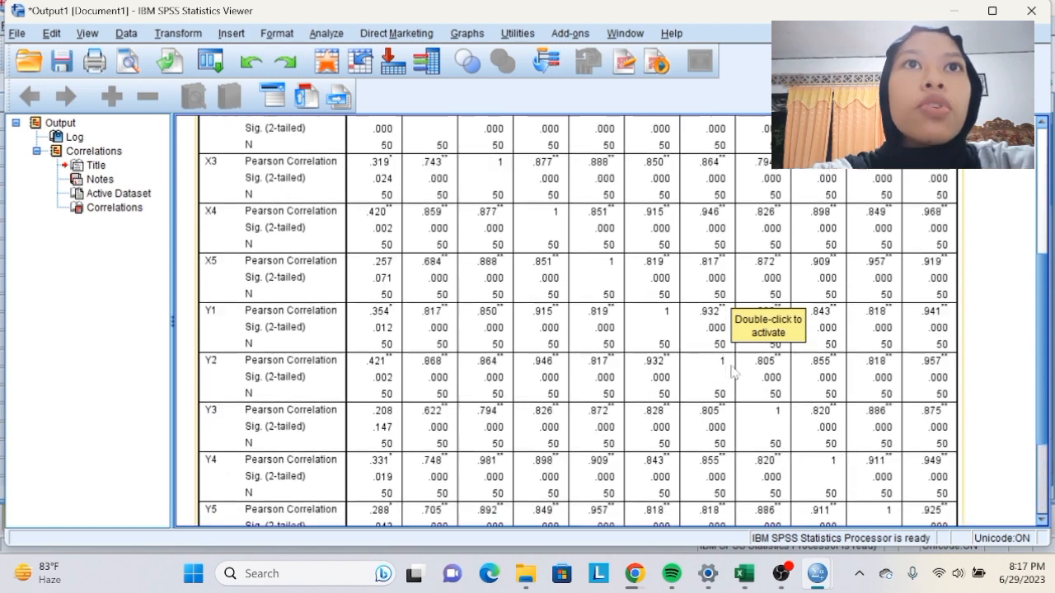
scroll(1007, 344, "up", 4)
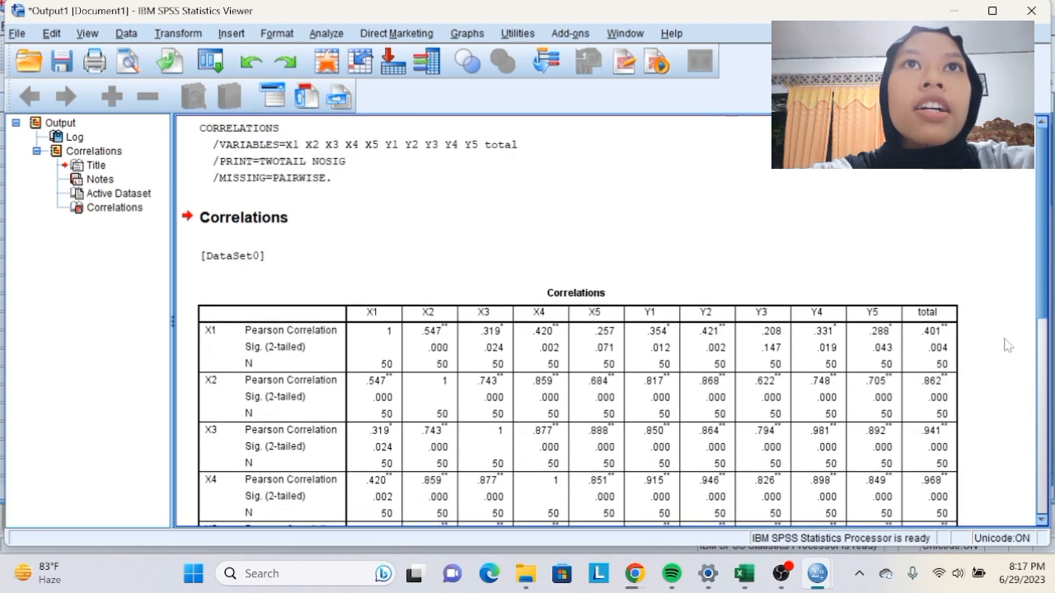
scroll(1007, 345, "down", 3)
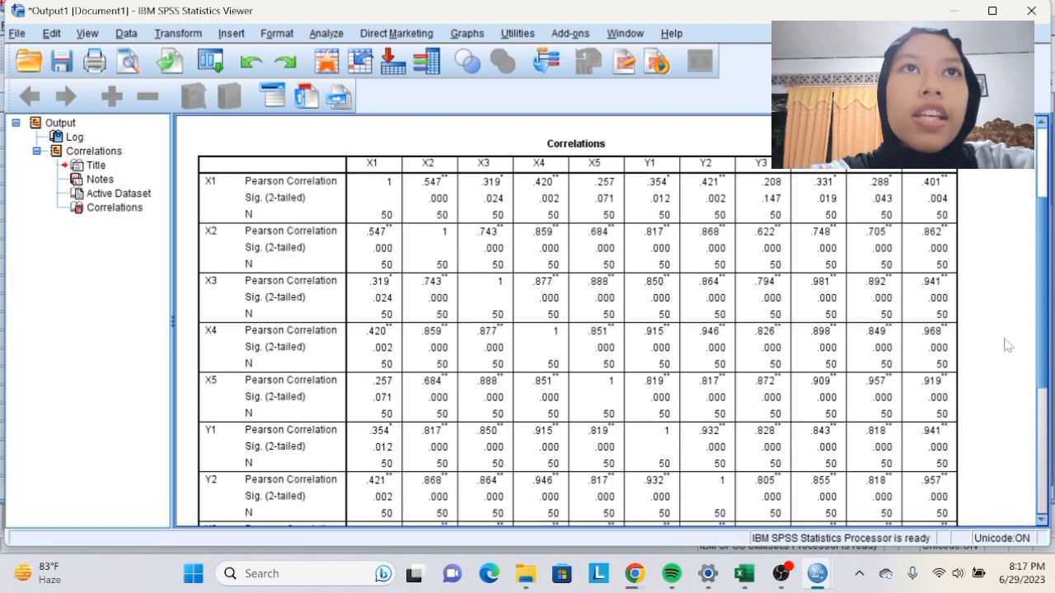
scroll(1006, 345, "down", 2)
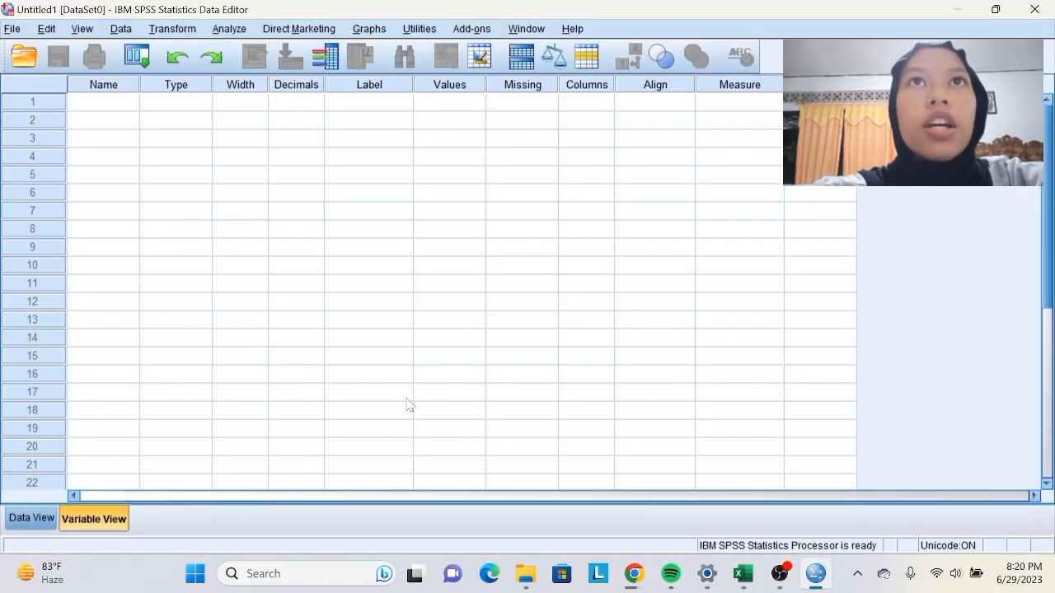
Define the variables x1, x2, x3, x4, x5 and x in the first six rows of the empty dataset
left_click(89, 107)
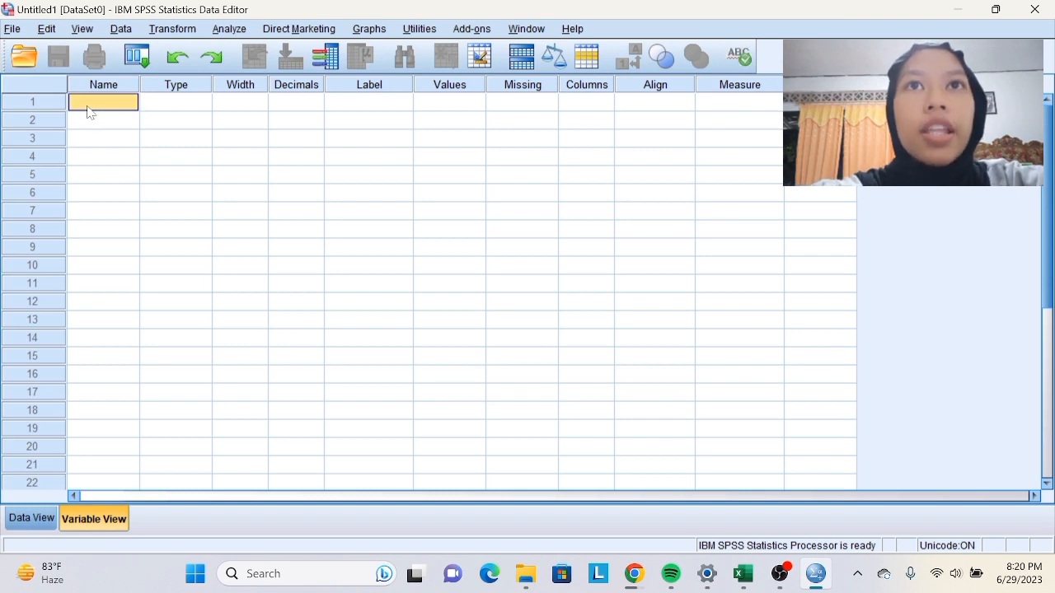
type("x1")
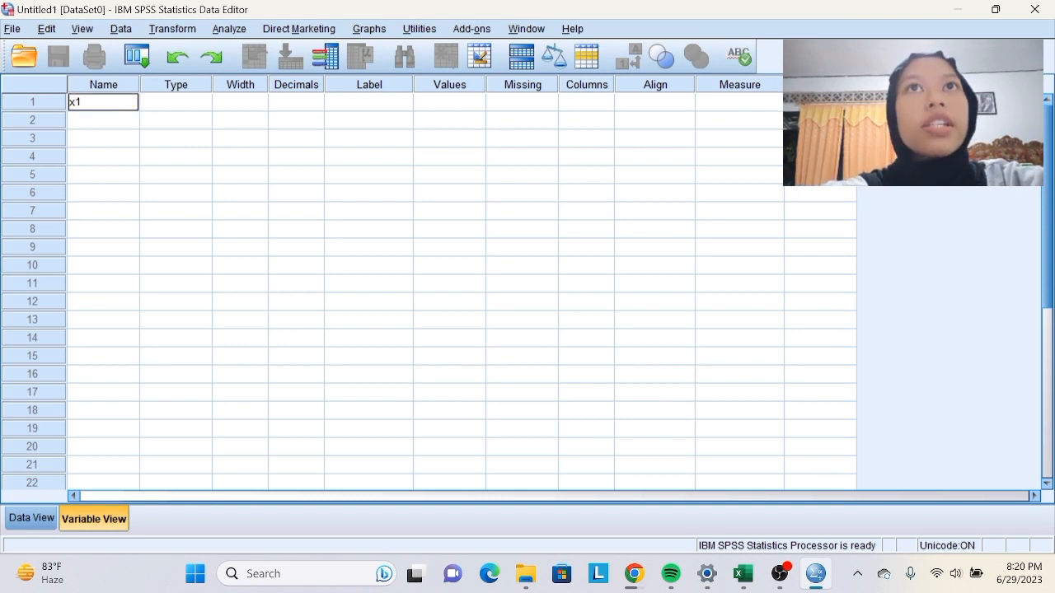
key("Return")
type("x2")
key("Return")
type("x3")
key("Return")
type("x")
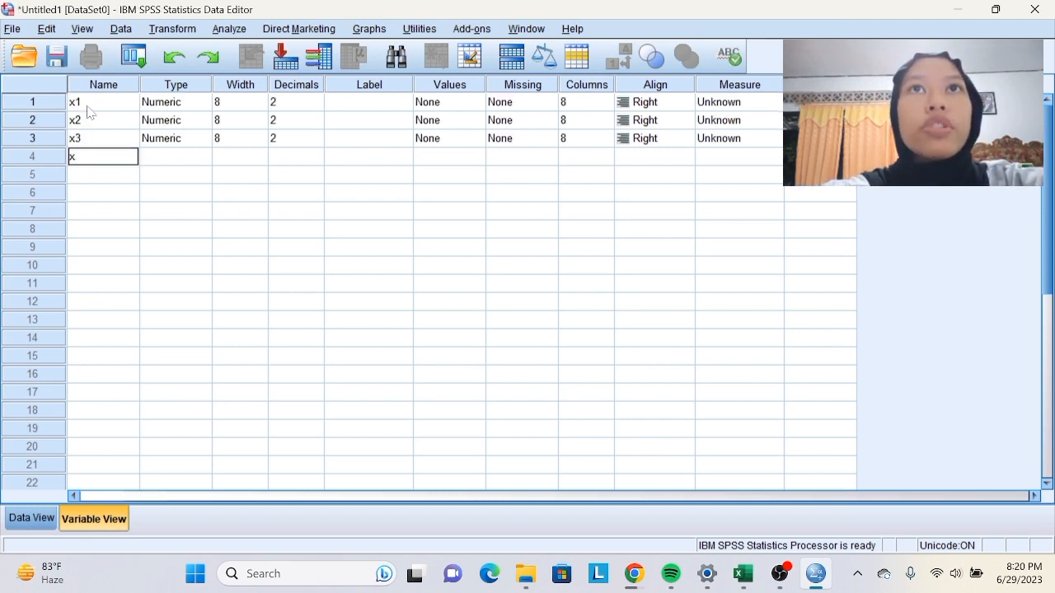
type("4")
key("Return")
type("x5")
key("Return")
type("x")
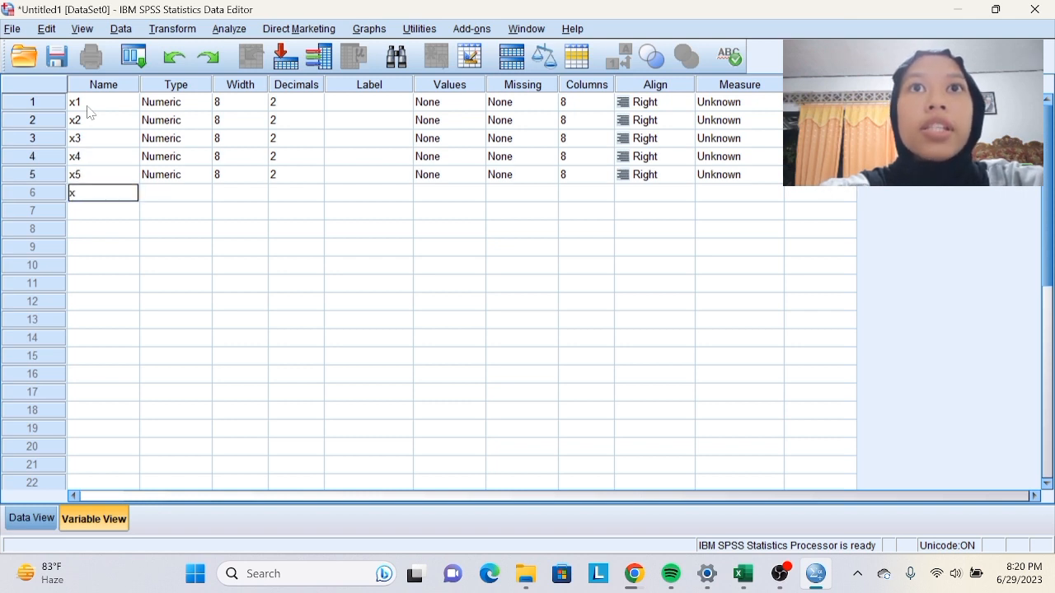
key("Return")
Add the variables y1, y2, y3, y4, y5 and y below variable x
type("y1")
key("Return")
type("y2")
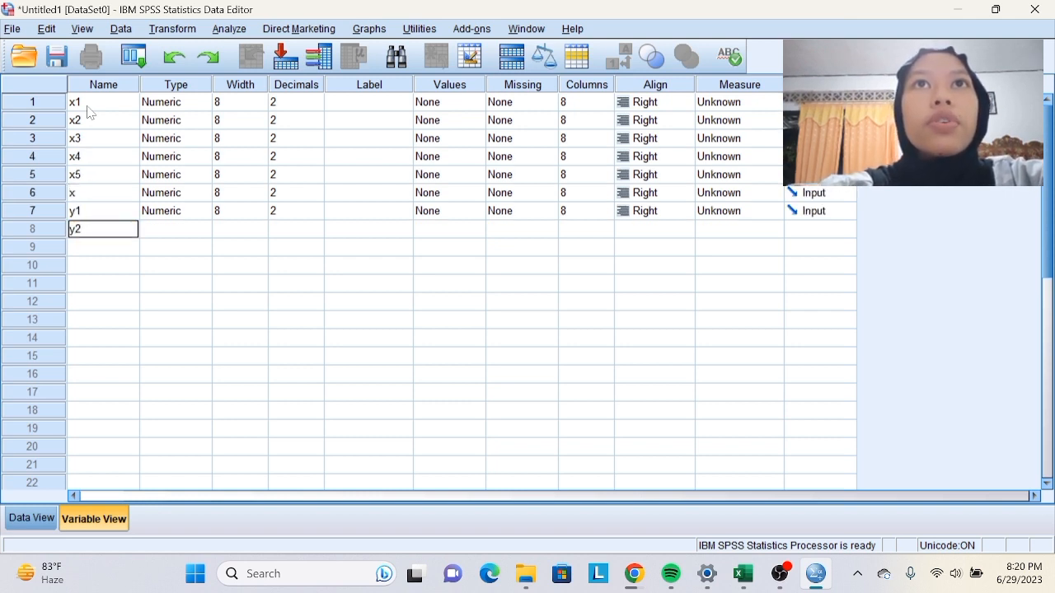
key("Return")
type("y3")
key("Return")
type("y4")
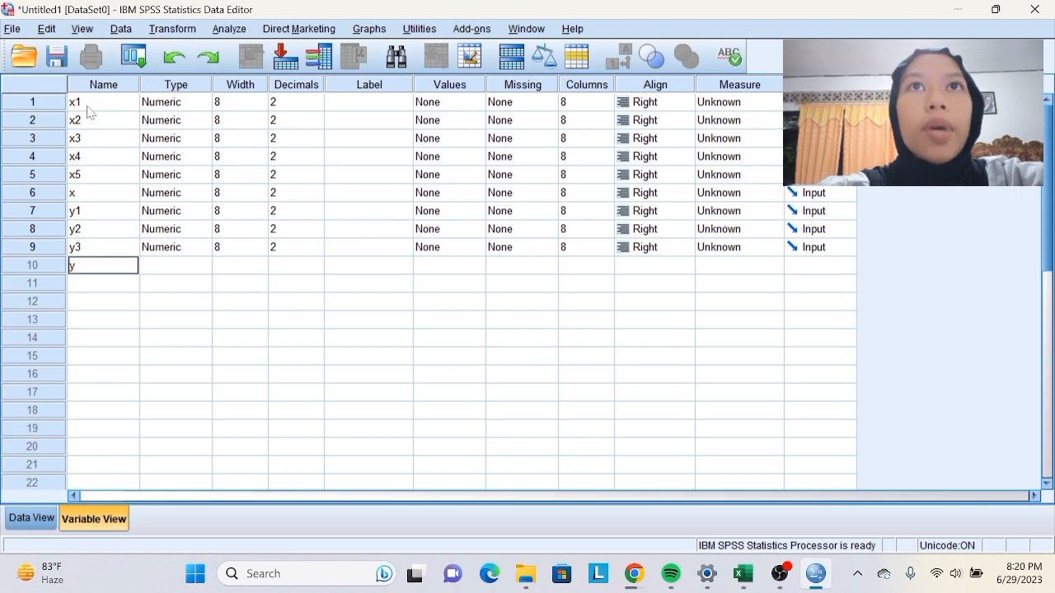
key("Return")
type("y5")
key("Return")
type("y")
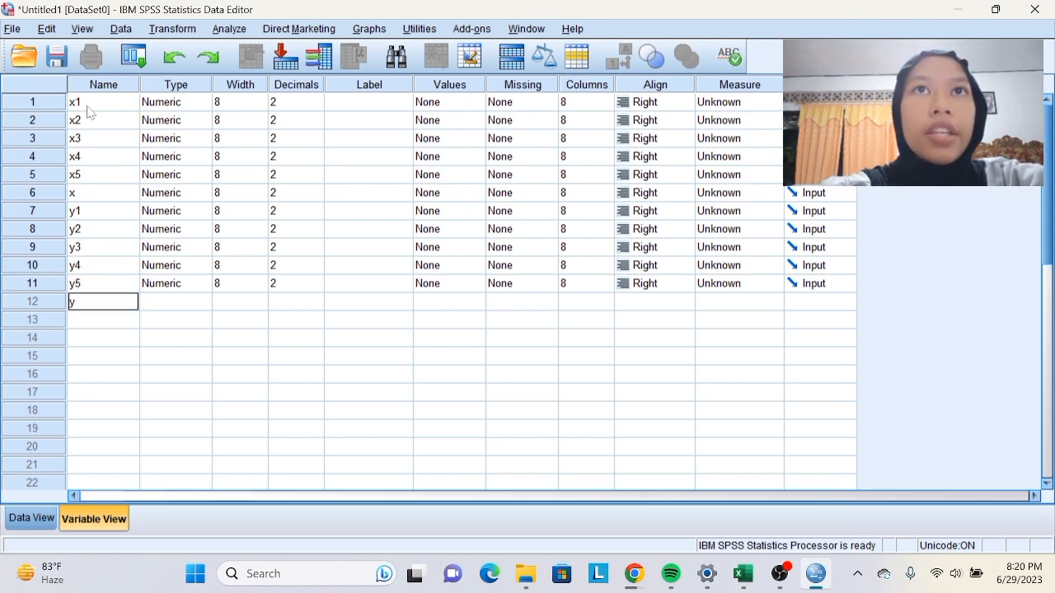
Set the decimals of variables x1 through x5 and x to 0
left_click(317, 104)
left_click(317, 108)
left_click(317, 108)
left_click(318, 125)
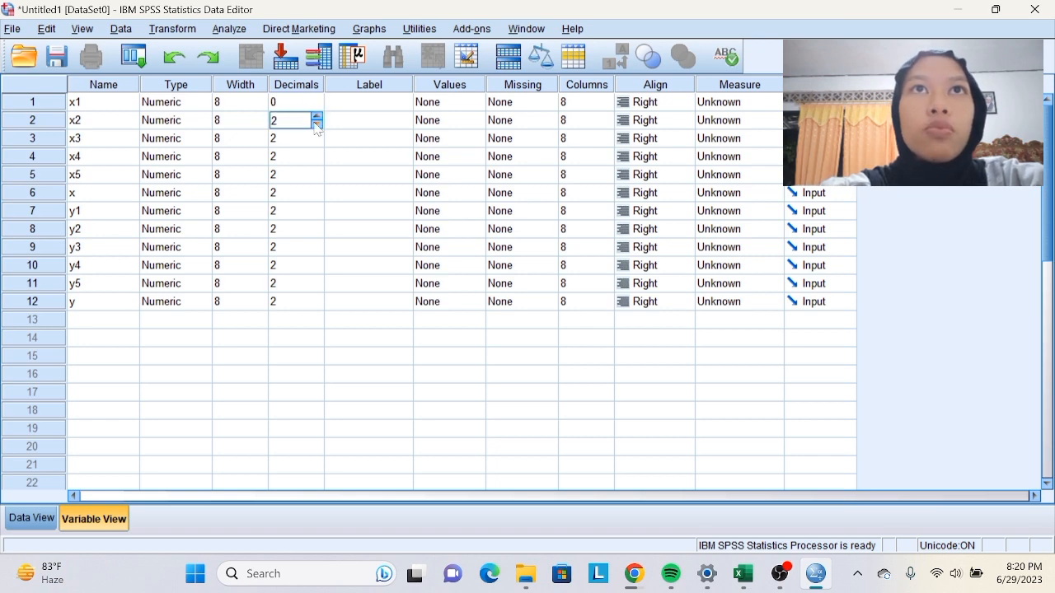
left_click(321, 146)
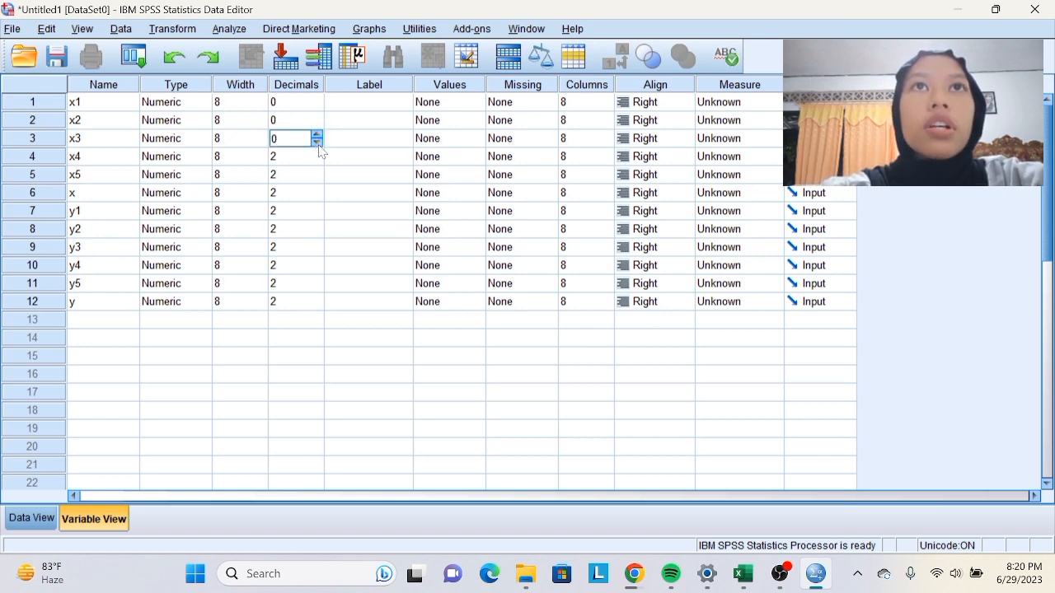
left_click(319, 160)
left_click(319, 161)
left_click(319, 161)
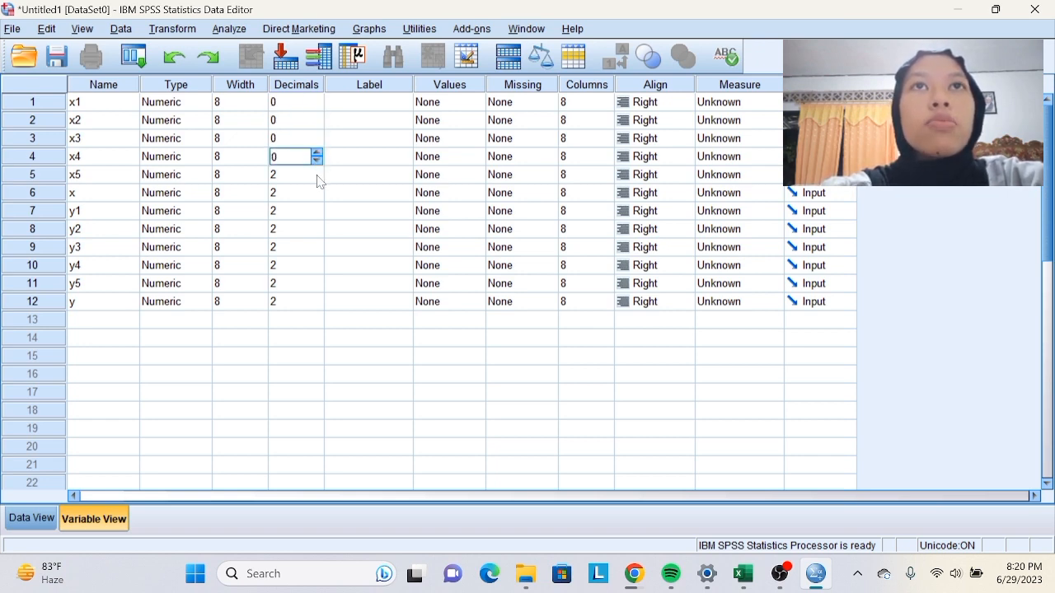
left_click(318, 177)
left_click(318, 178)
left_click(318, 178)
left_click(317, 197)
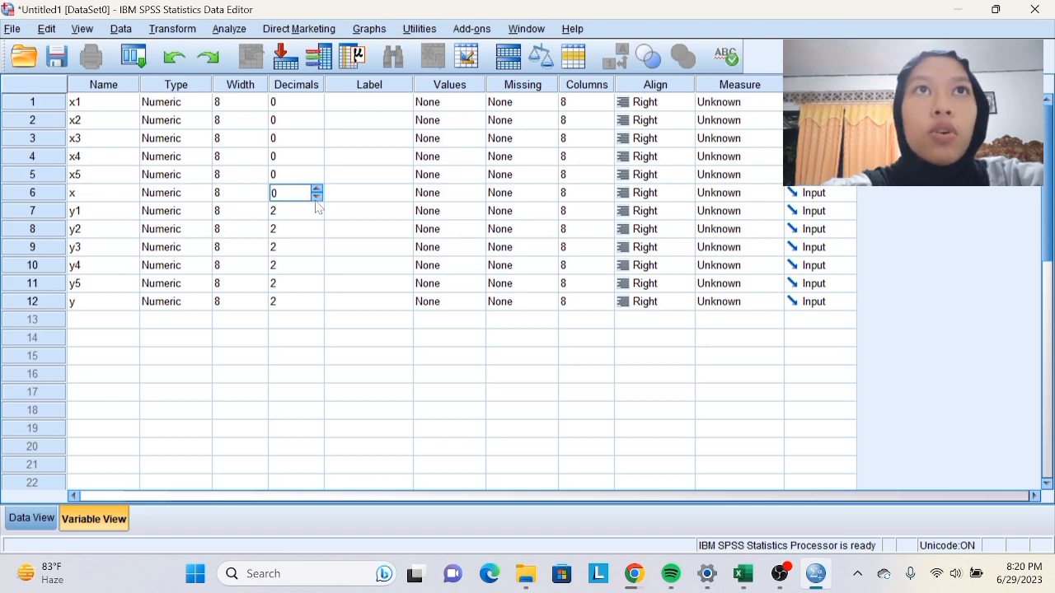
Set the decimals of variables y1 through y5 and y to 0
left_click(318, 217)
left_click(318, 216)
left_click(318, 216)
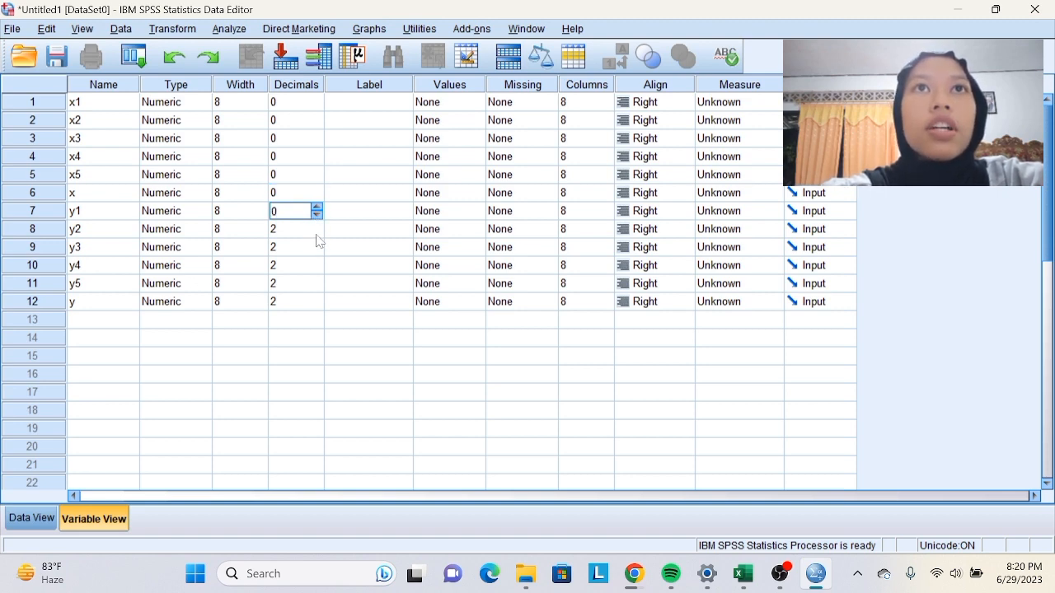
left_click(318, 235)
left_click(318, 253)
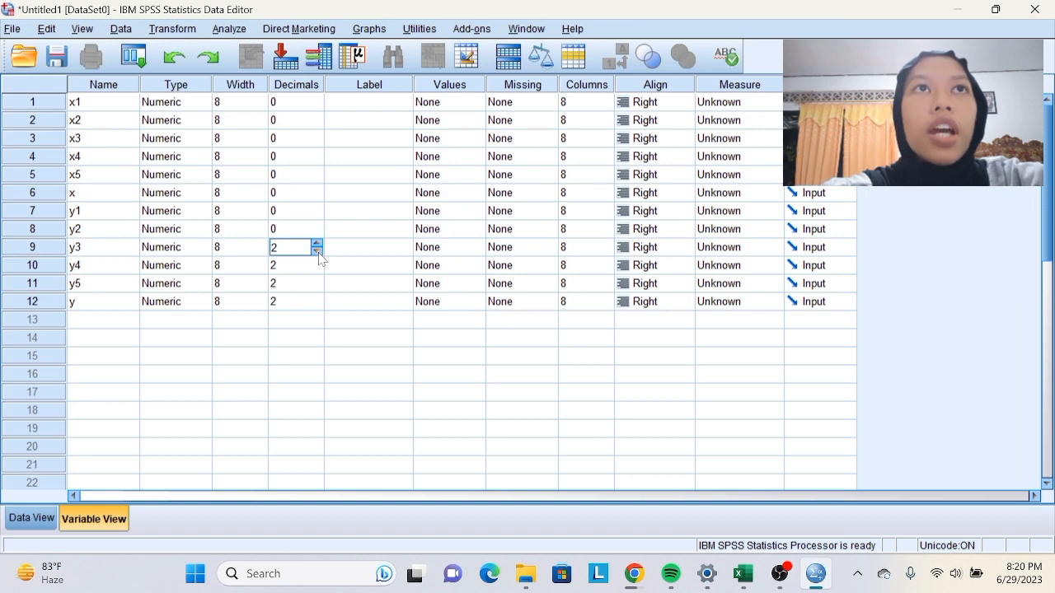
left_click(318, 262)
left_click(317, 269)
left_click(316, 269)
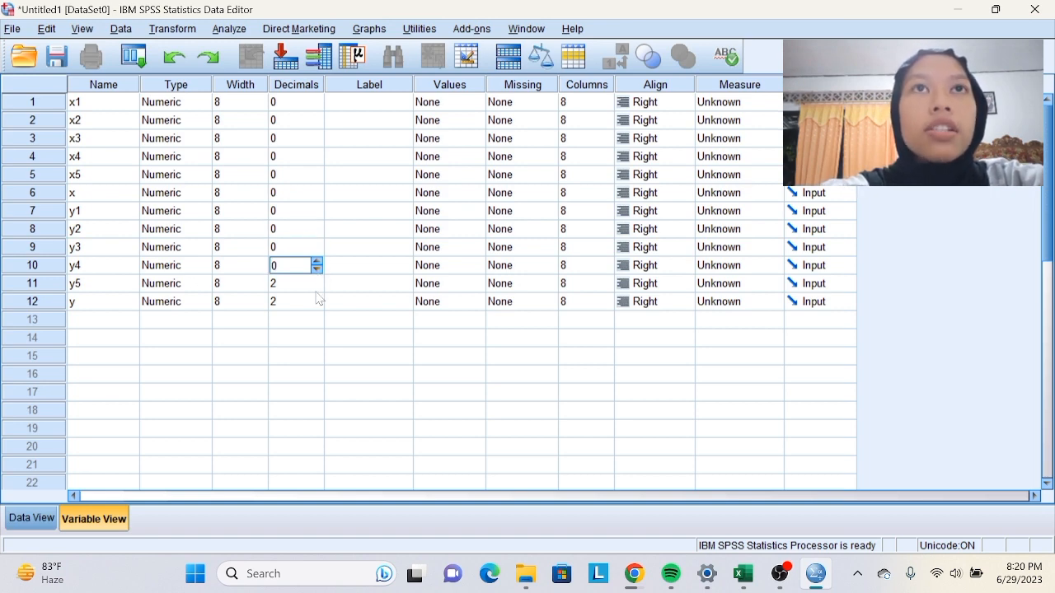
left_click(317, 290)
left_click(316, 287)
left_click(316, 288)
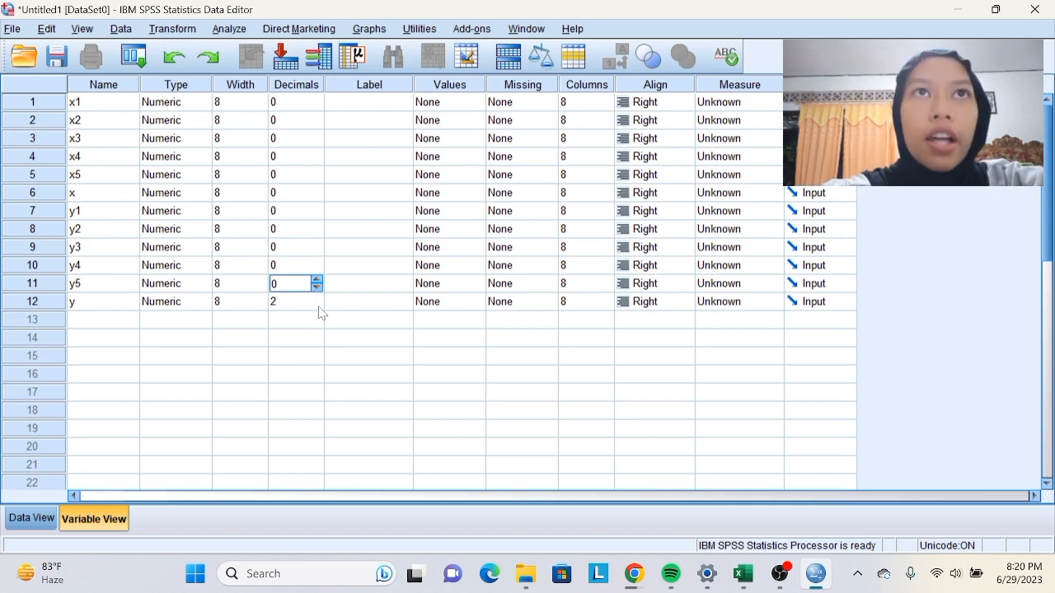
left_click(317, 303)
left_click(316, 305)
left_click(316, 306)
Set the measurement level of all twelve variables, x1 through y, to Scale
left_click(738, 106)
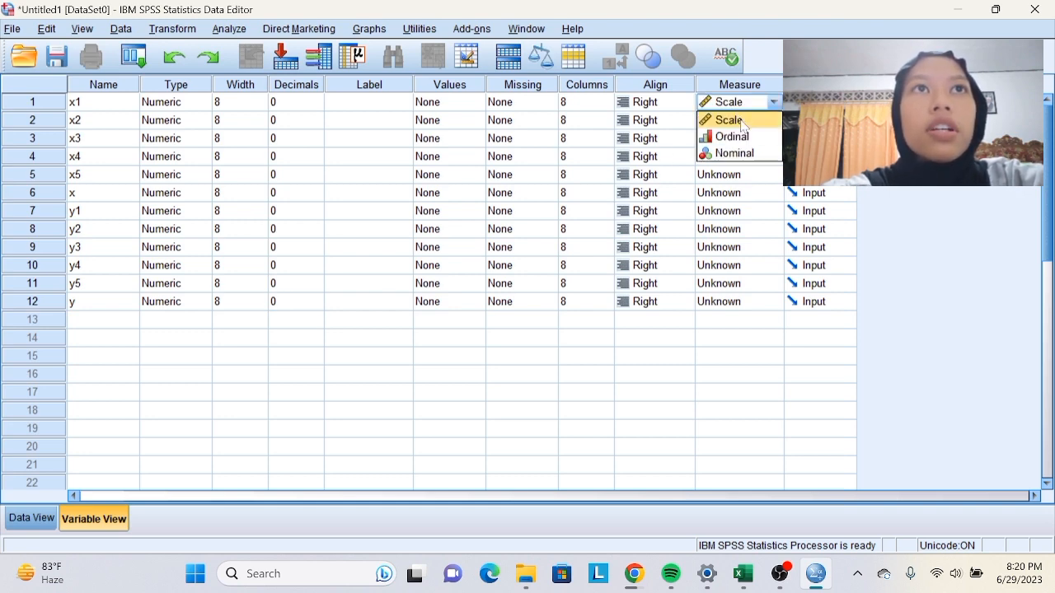
left_click(744, 120)
key("Down")
key("Down")
key("Down")
key("Down")
key("Down")
key("Down")
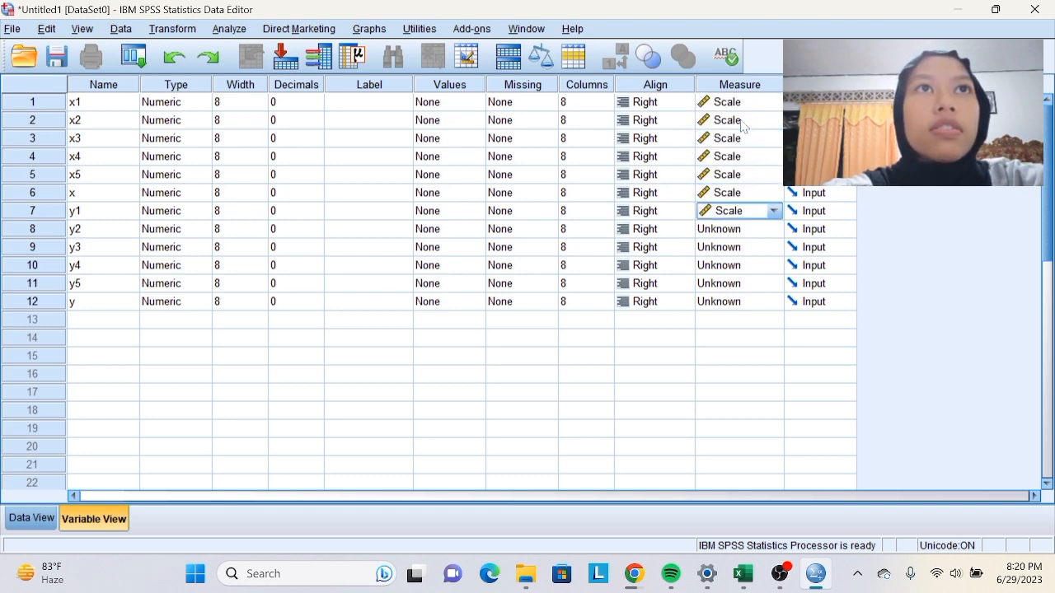
key("Down")
key("Down")
key("Down")
key("Down")
key("Down")
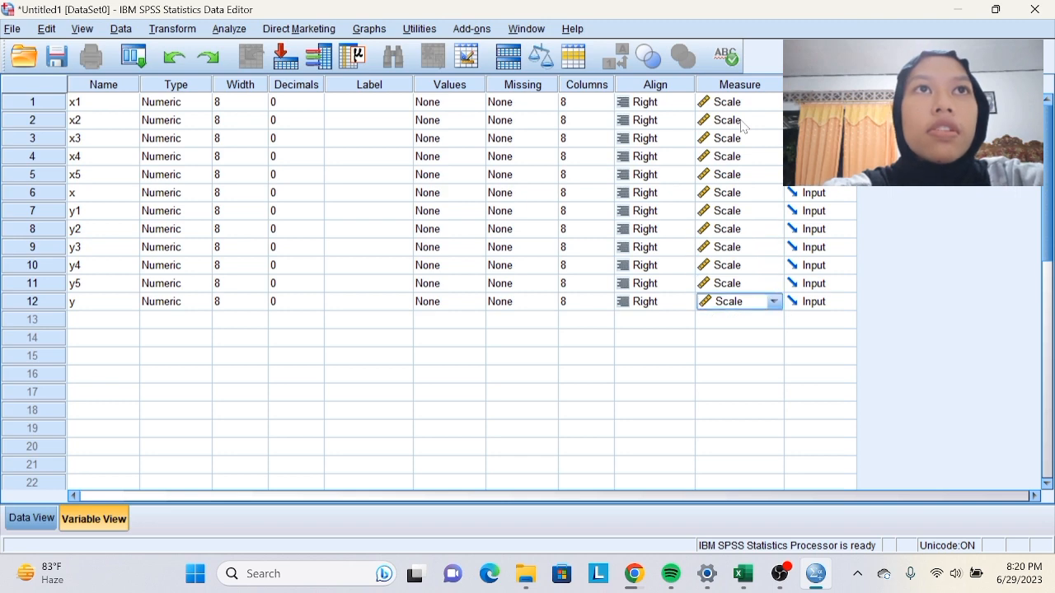
Switch to Excel and copy the x1 to x5 scores with their Jumlah totals, cells C2:H51, from Sheet1
left_click(30, 519)
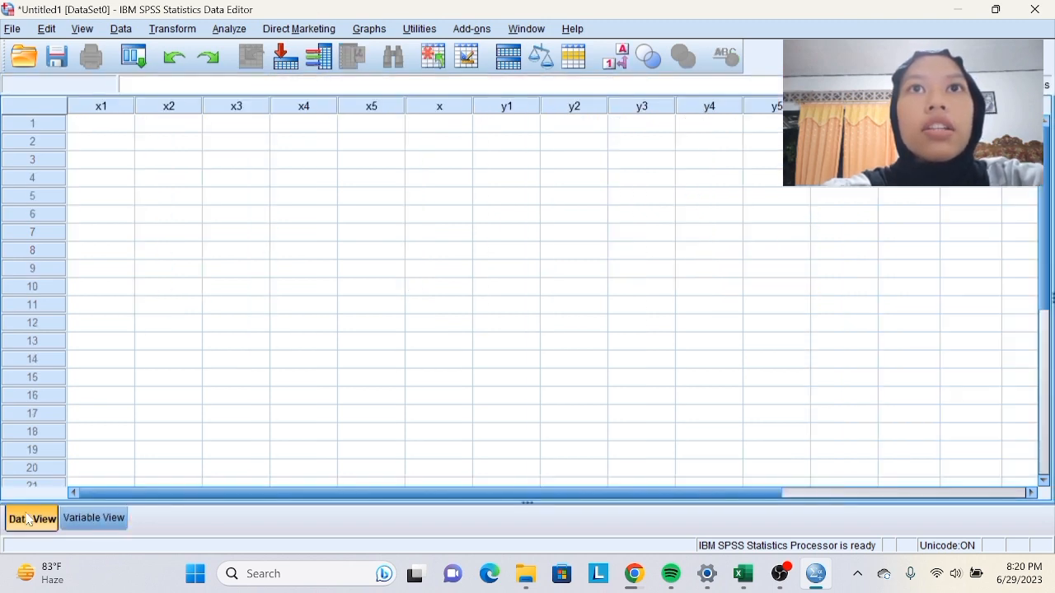
left_click(743, 575)
left_click(124, 506)
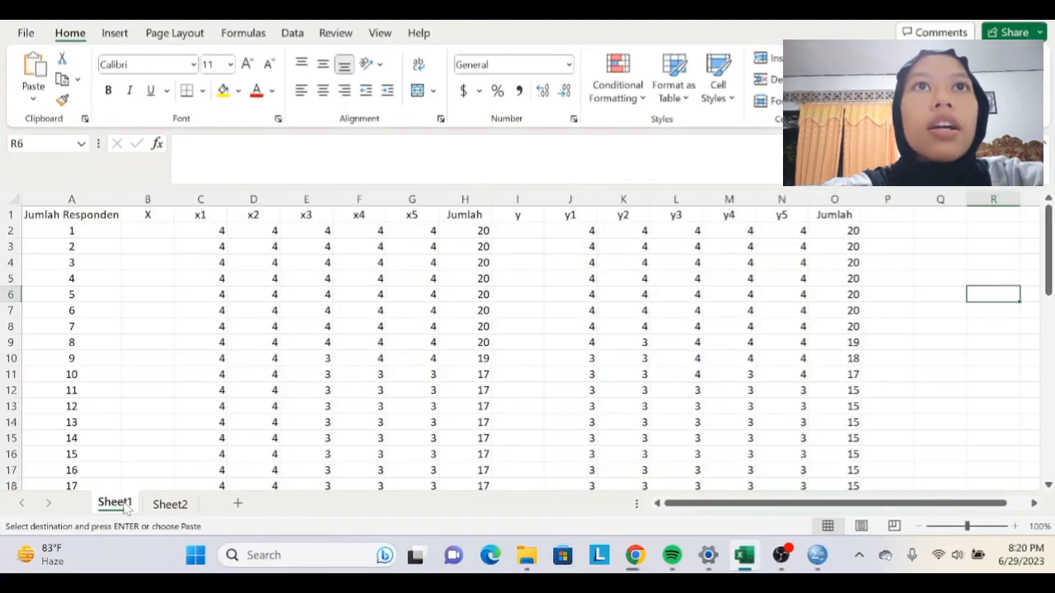
left_click(213, 233)
left_click_drag(213, 234, 460, 410)
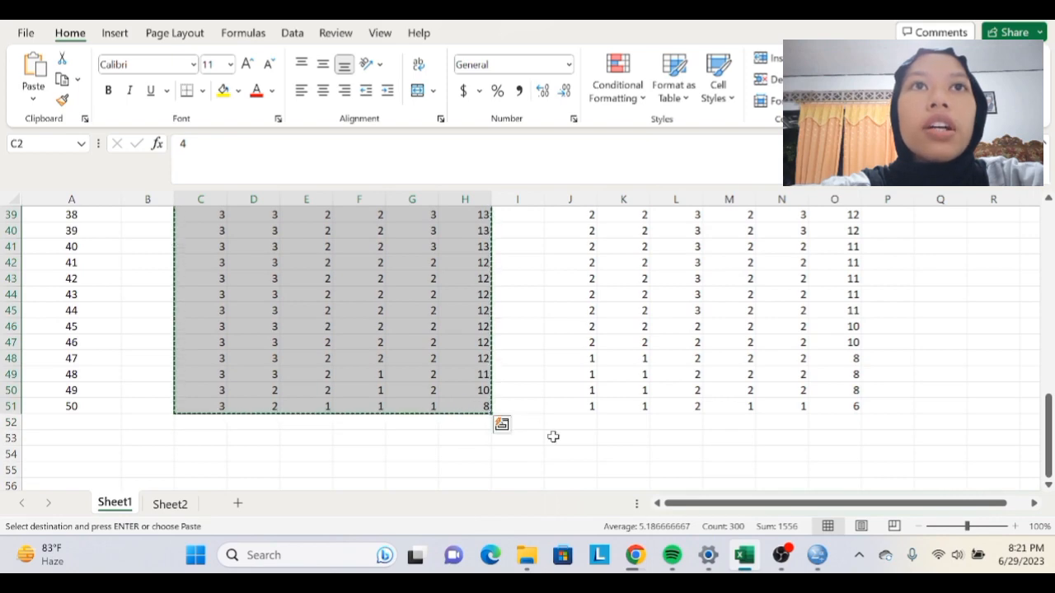
Switch back to SPSS and paste the copied x scores and totals starting at row 1 of variable x1
mouse_move(815, 555)
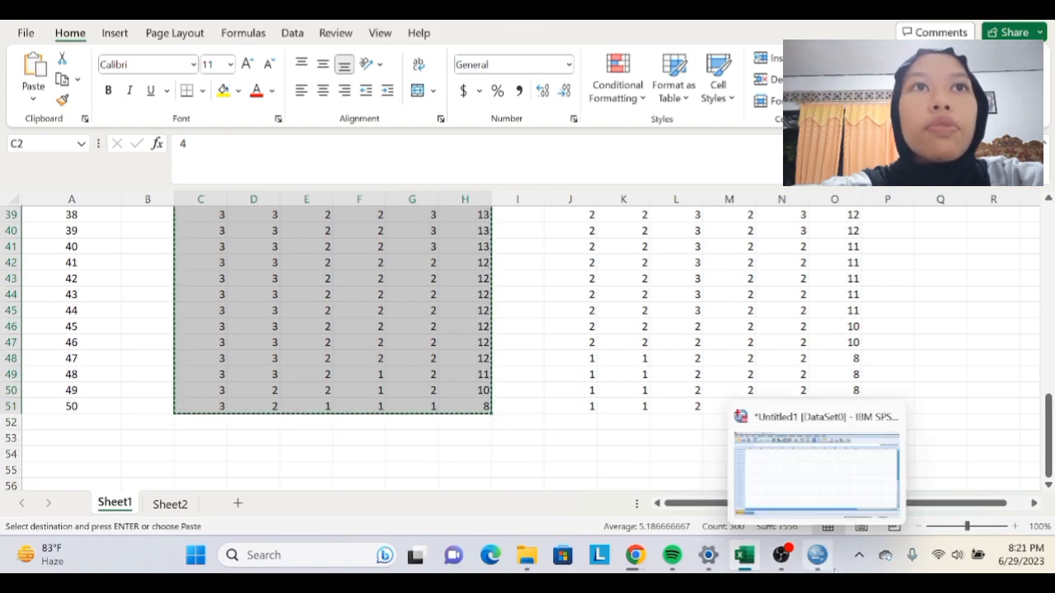
left_click(812, 483)
left_click(103, 126)
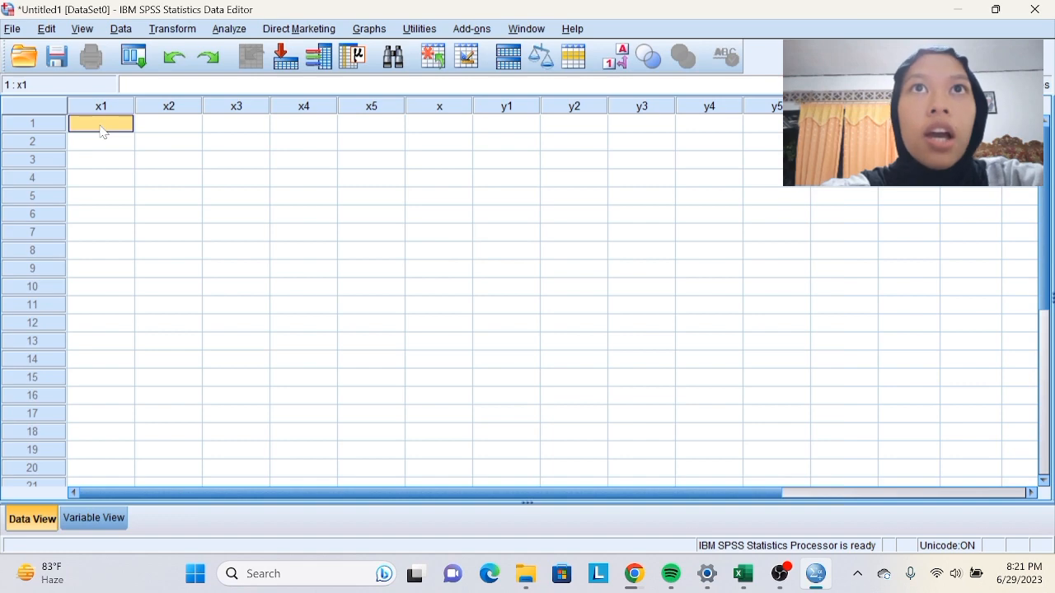
key("ctrl+v")
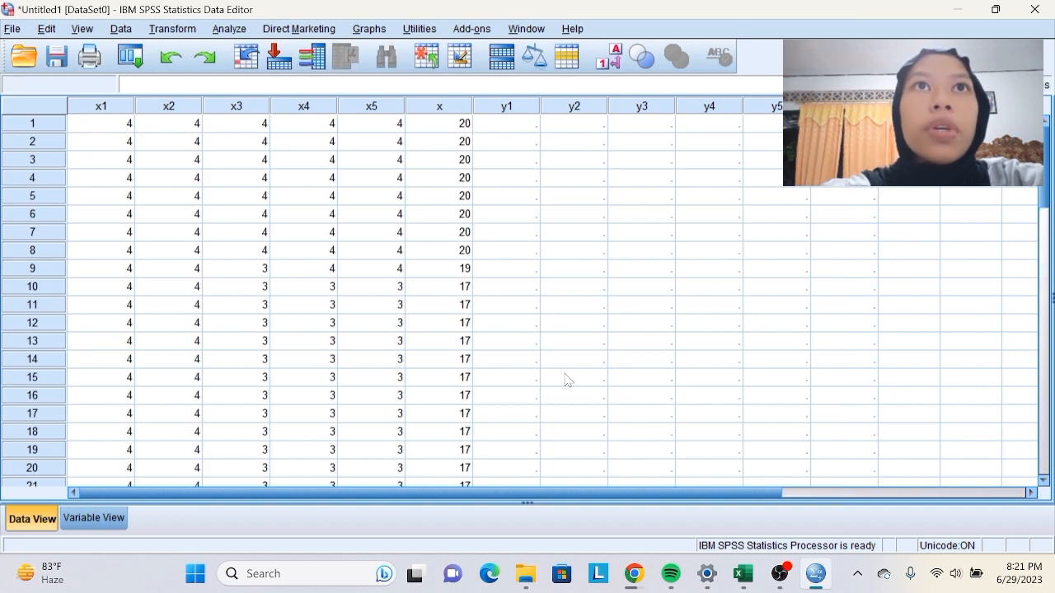
Switch to Excel and copy the y1 to y5 scores with their Jumlah totals, cells J2:O51, from Sheet1
mouse_move(742, 574)
left_click(744, 532)
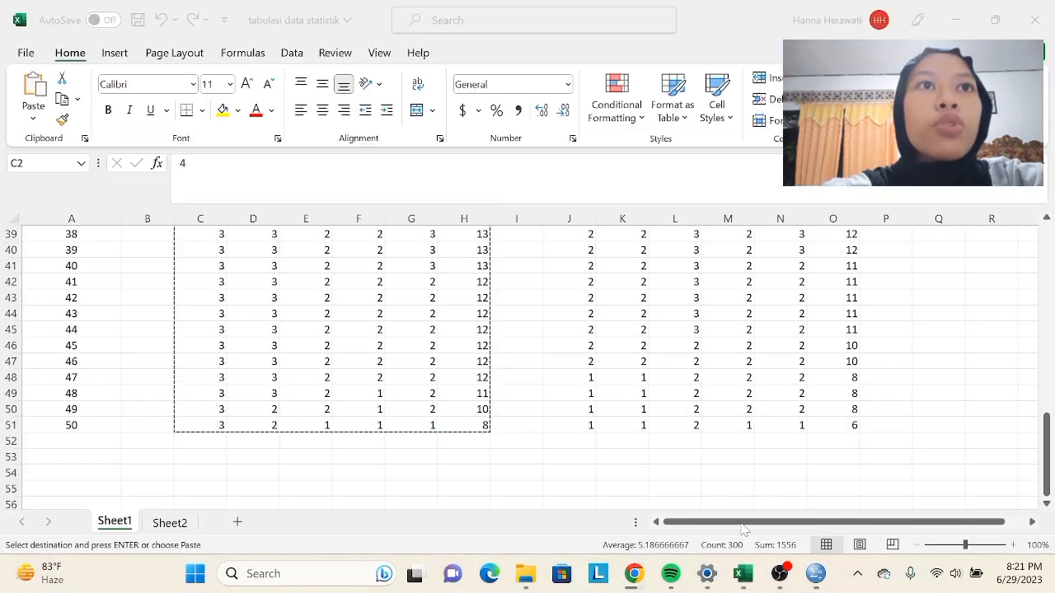
scroll(704, 326, "up", 13)
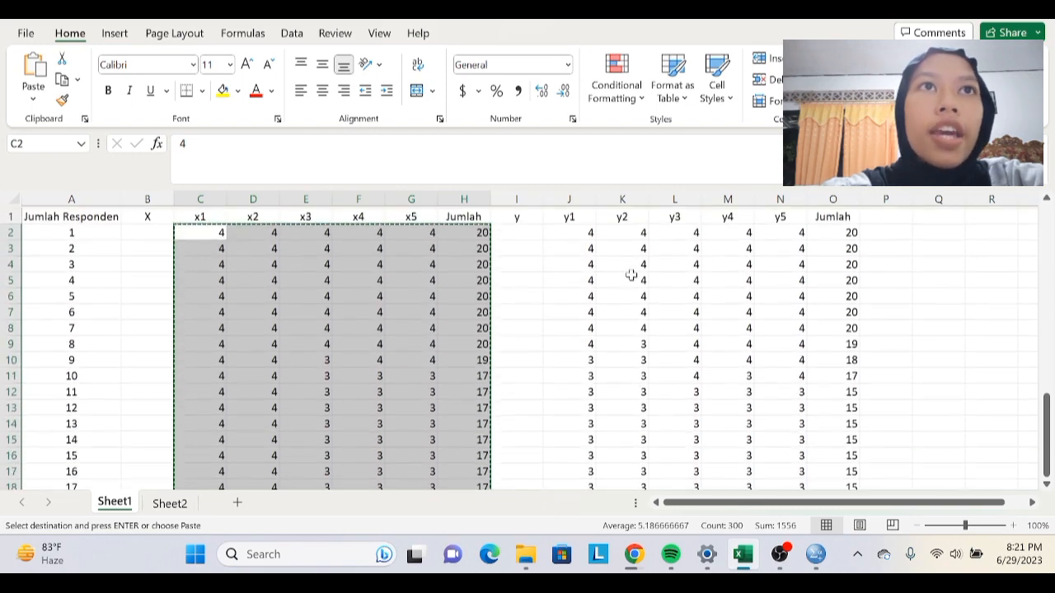
left_click_drag(577, 232, 849, 455)
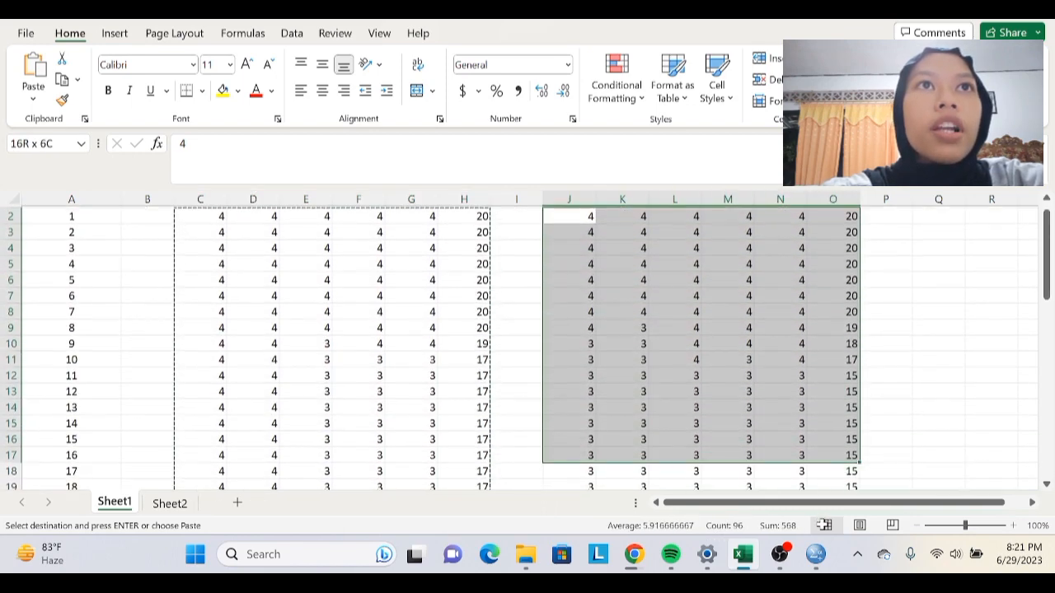
left_click_drag(824, 525, 820, 452)
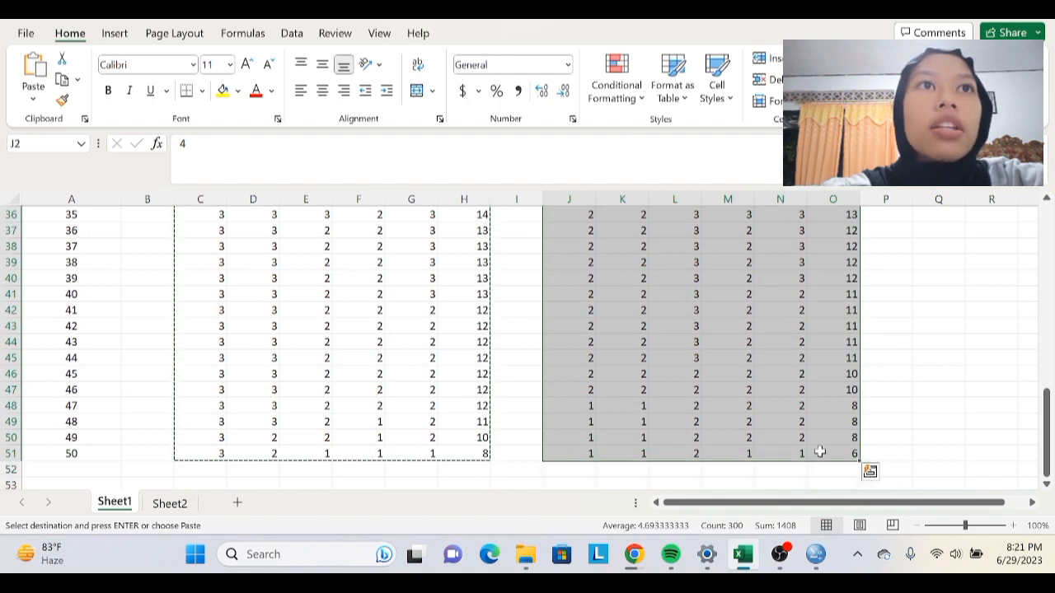
key("ctrl+c")
Return to SPSS and paste the copied y scores and totals starting at row 1 of variable y1
left_click(964, 14)
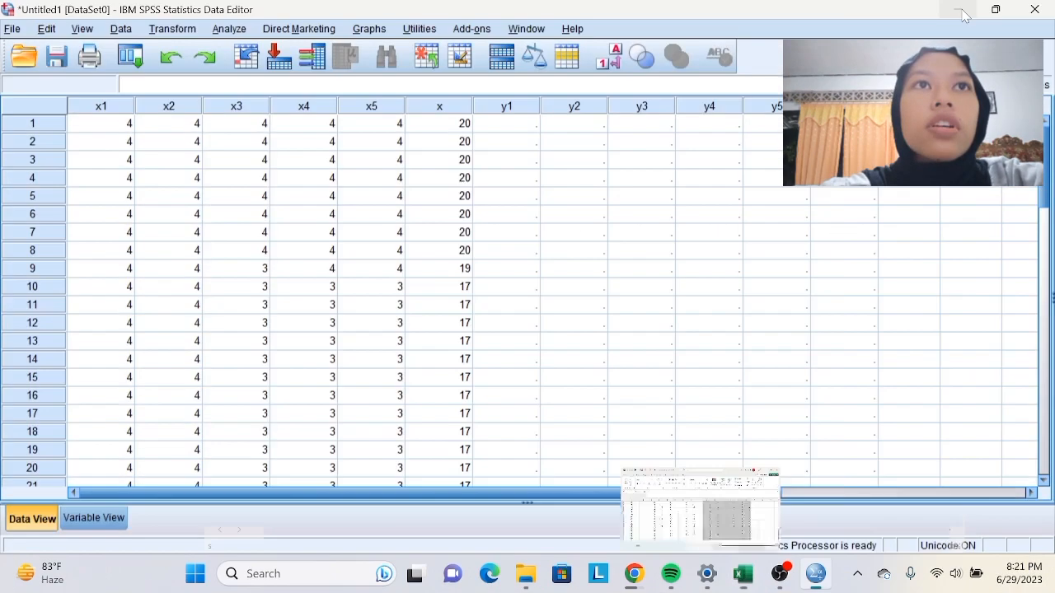
left_click(517, 122)
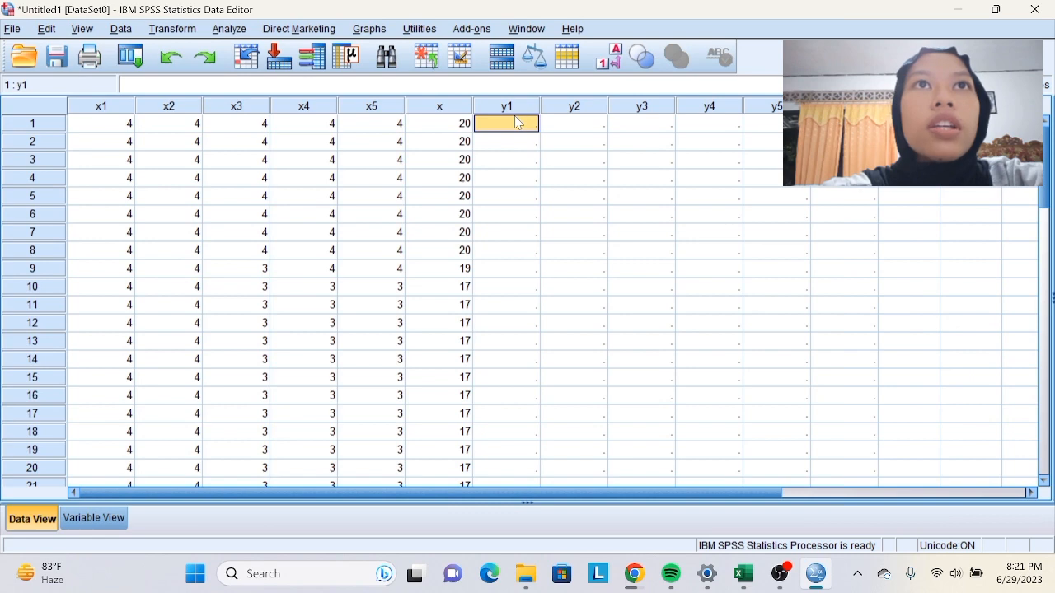
key("ctrl+v")
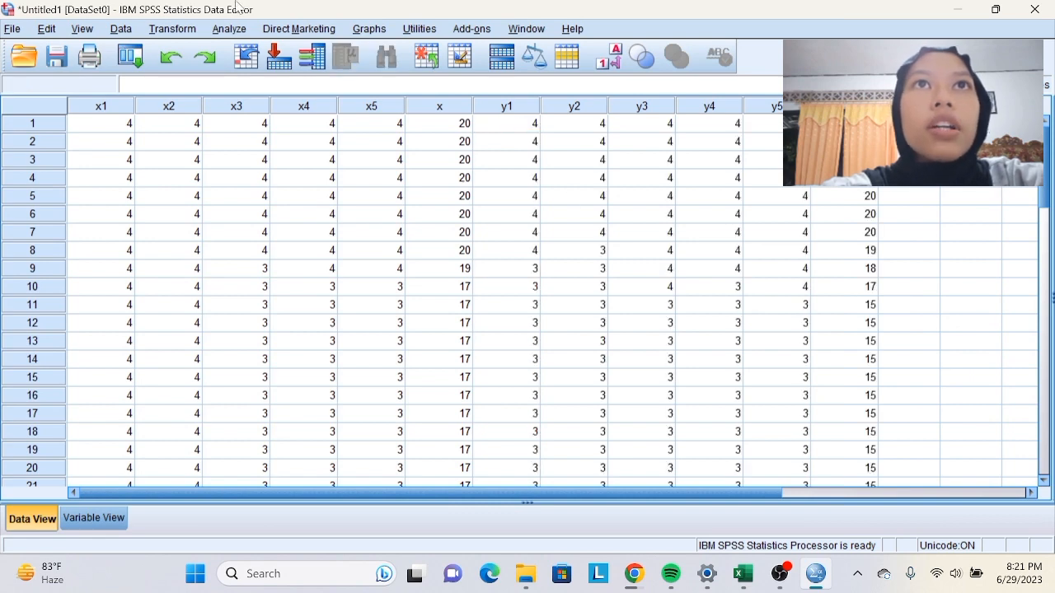
Start a Reliability Analysis and add x1 through x5 as its items
left_click(240, 31)
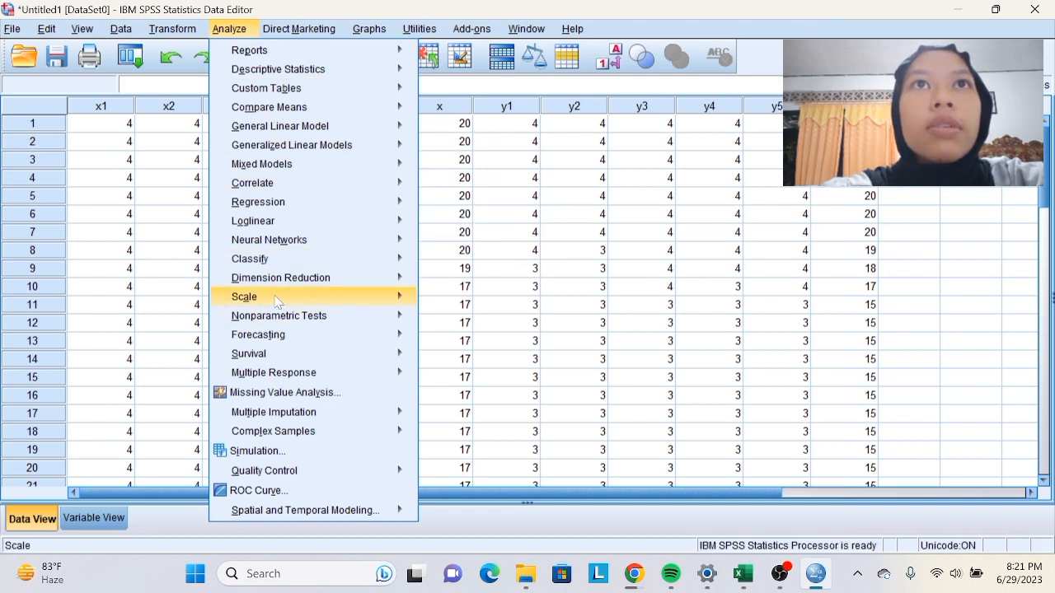
mouse_move(277, 302)
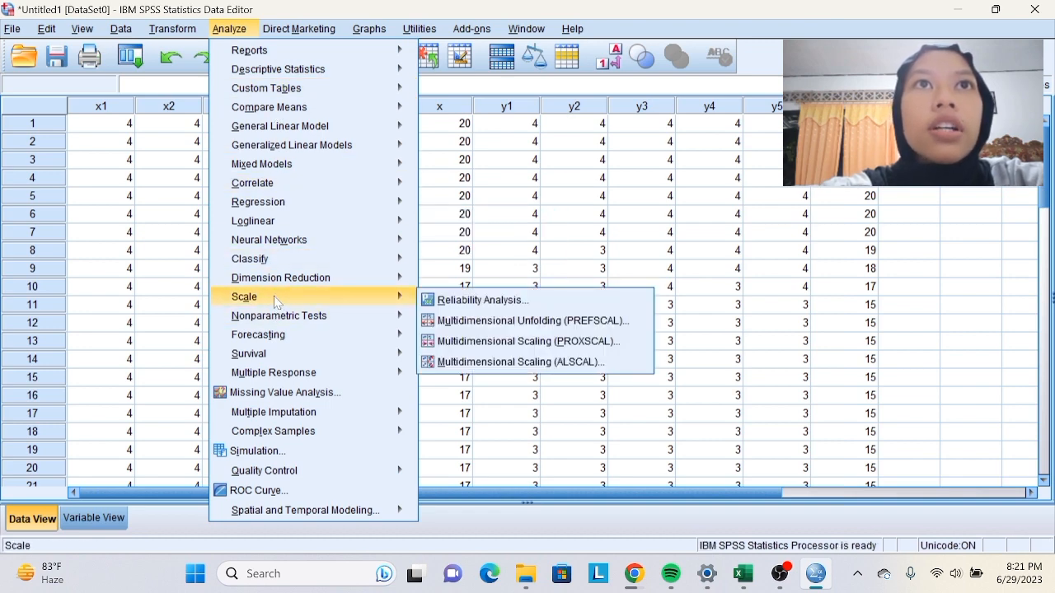
left_click(429, 305)
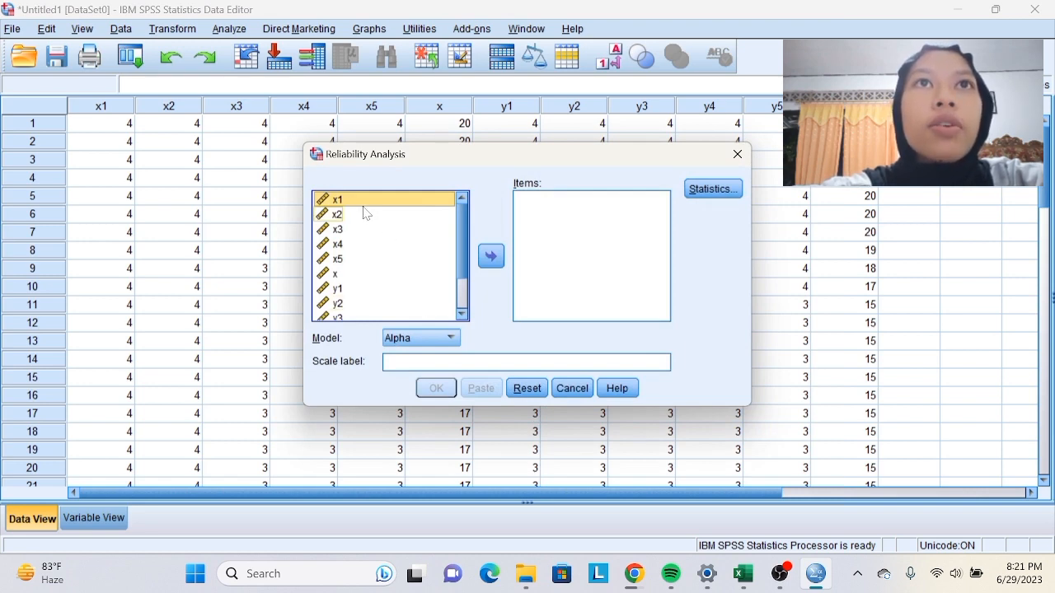
key("shift+Down")
key("shift+Down")
key("shift+Down")
key("shift+Down")
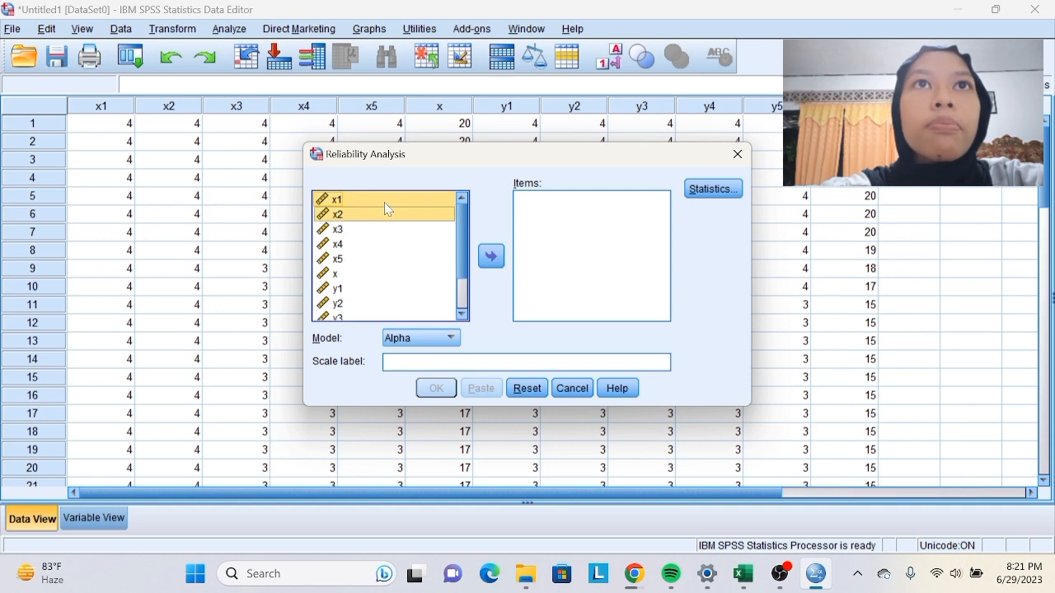
left_click(491, 257)
Add y1 through y5 to the reliability analysis items, leaving out the totals x and y
left_click(342, 216)
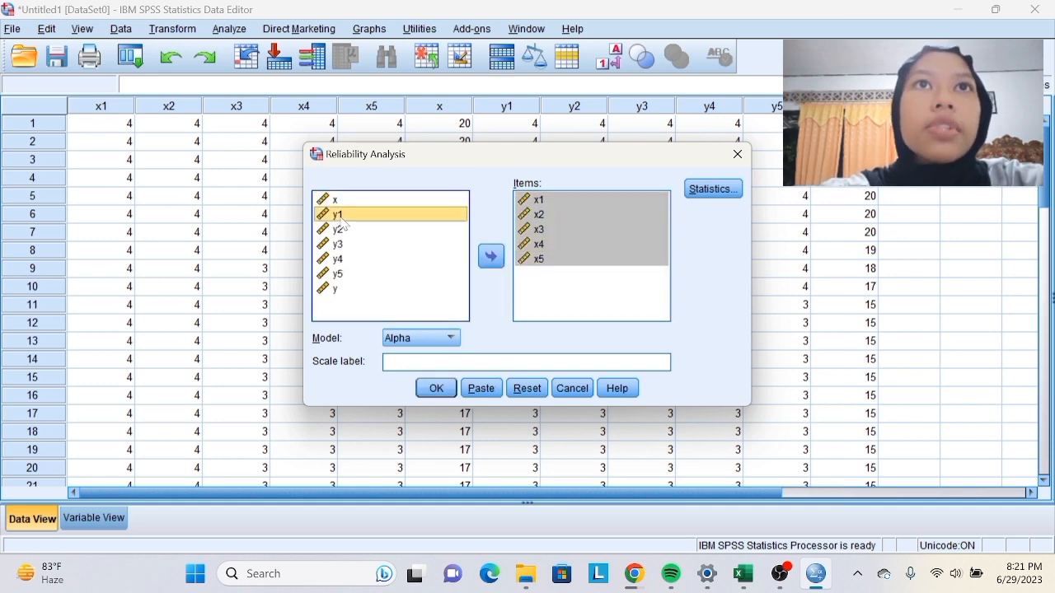
key("shift+Down")
key("shift+Down")
key("shift+Down")
key("shift+Down")
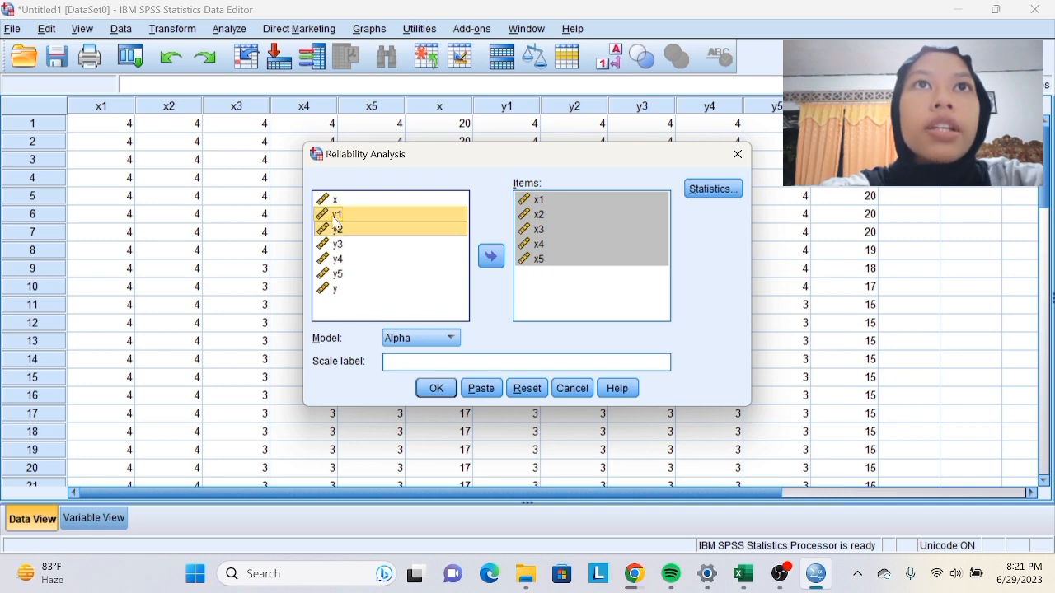
left_click(491, 257)
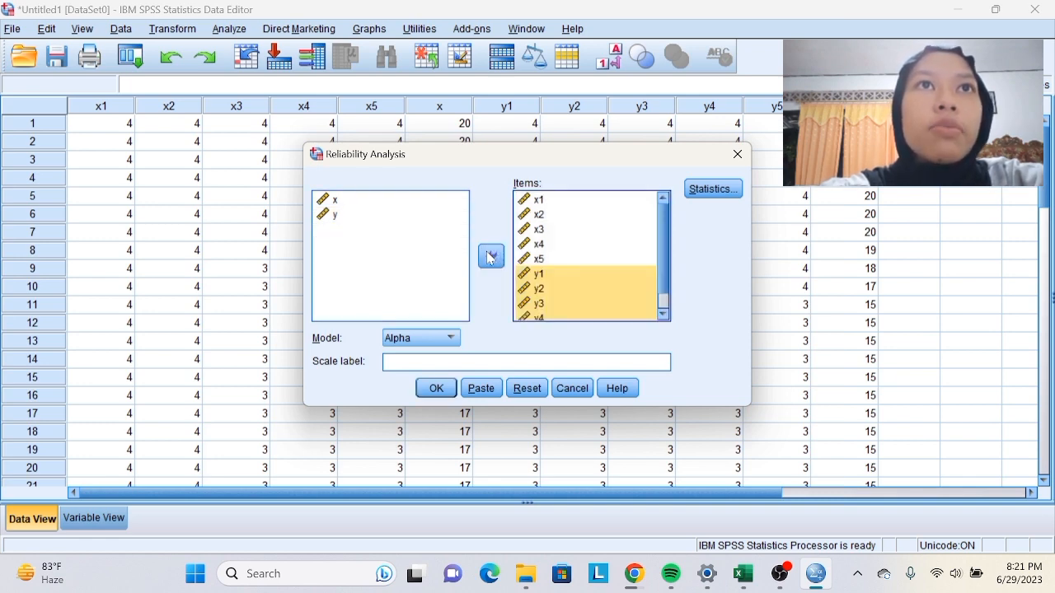
Include the Scale if item deleted descriptives in the reliability statistics
left_click(719, 190)
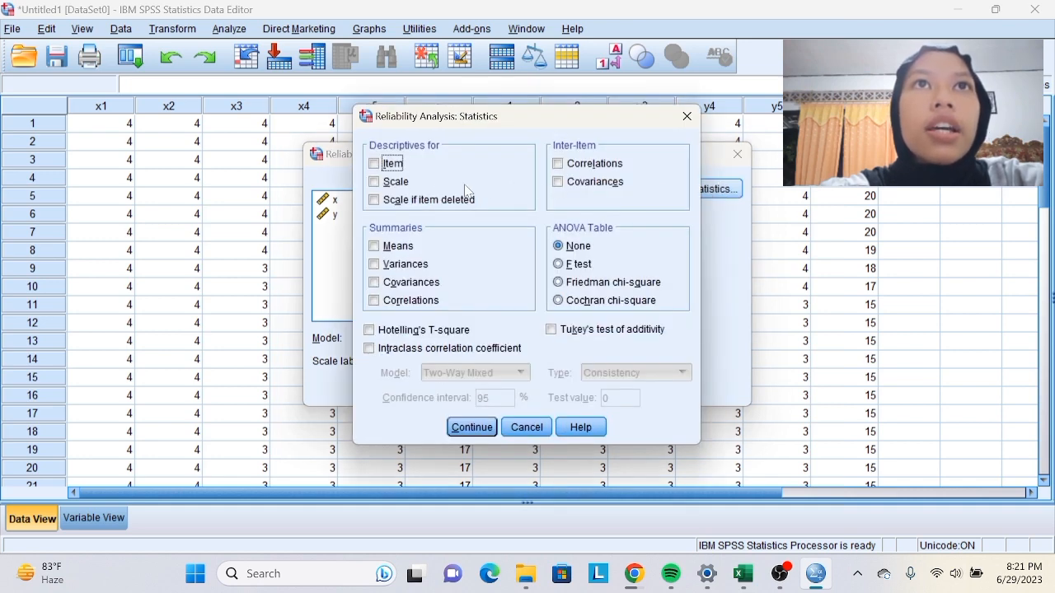
left_click(416, 200)
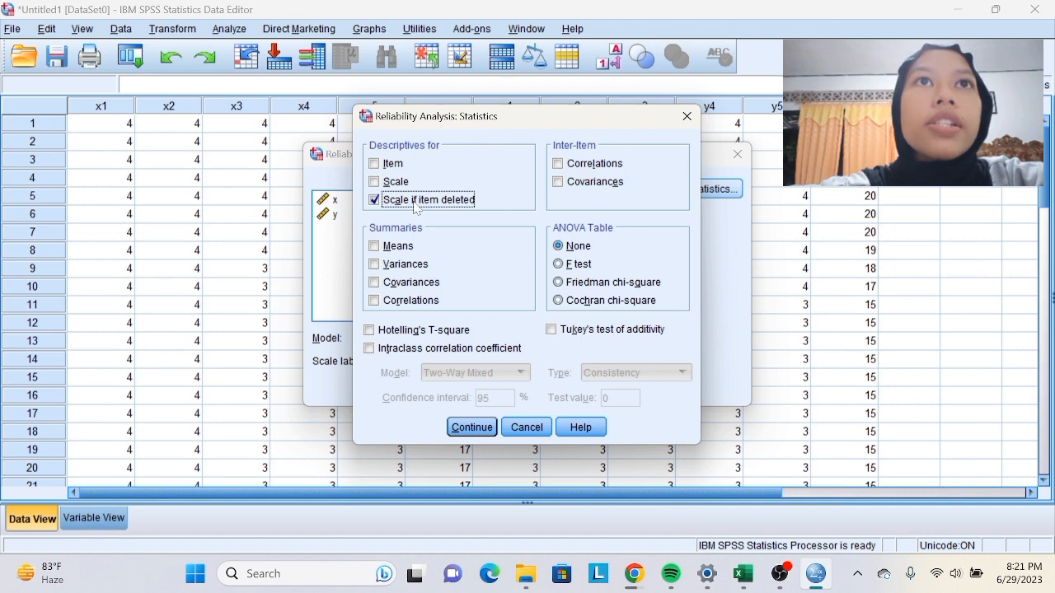
left_click(472, 426)
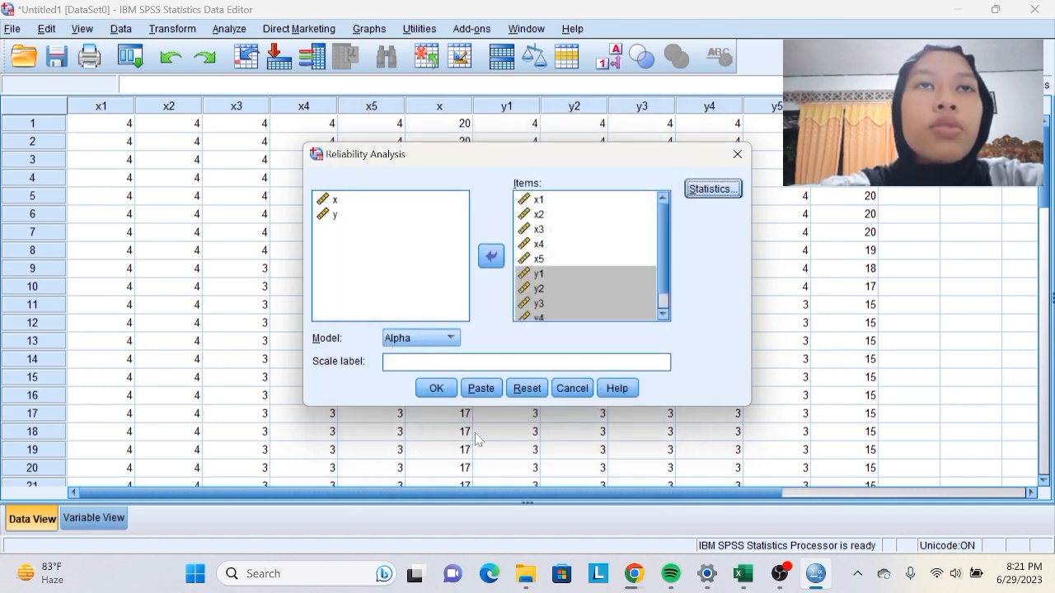
Run the reliability analysis with the Alpha model and view the resulting reliability and item-total tables
left_click(451, 338)
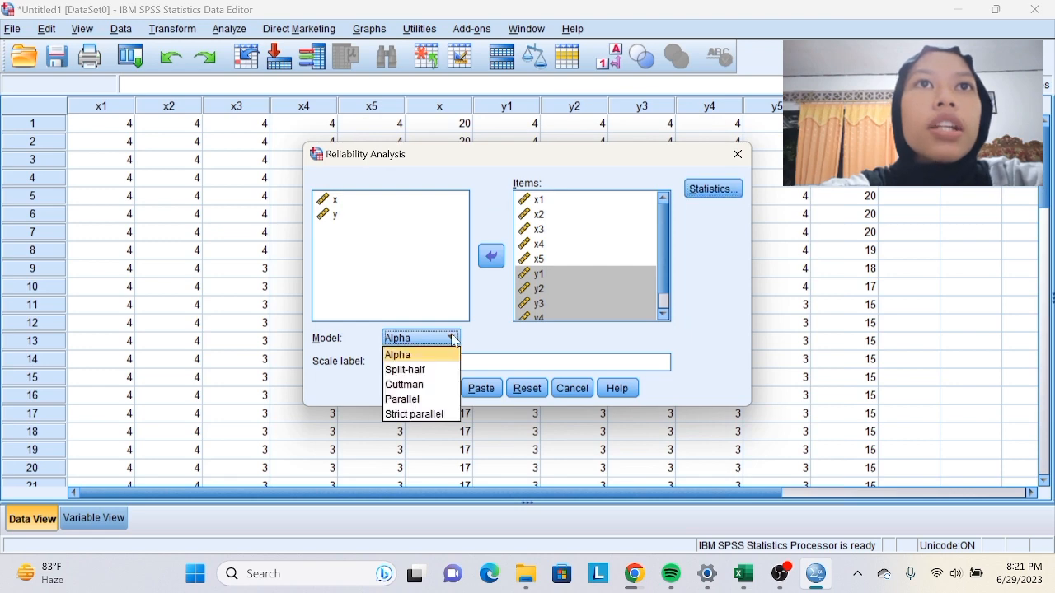
left_click(447, 355)
left_click(445, 390)
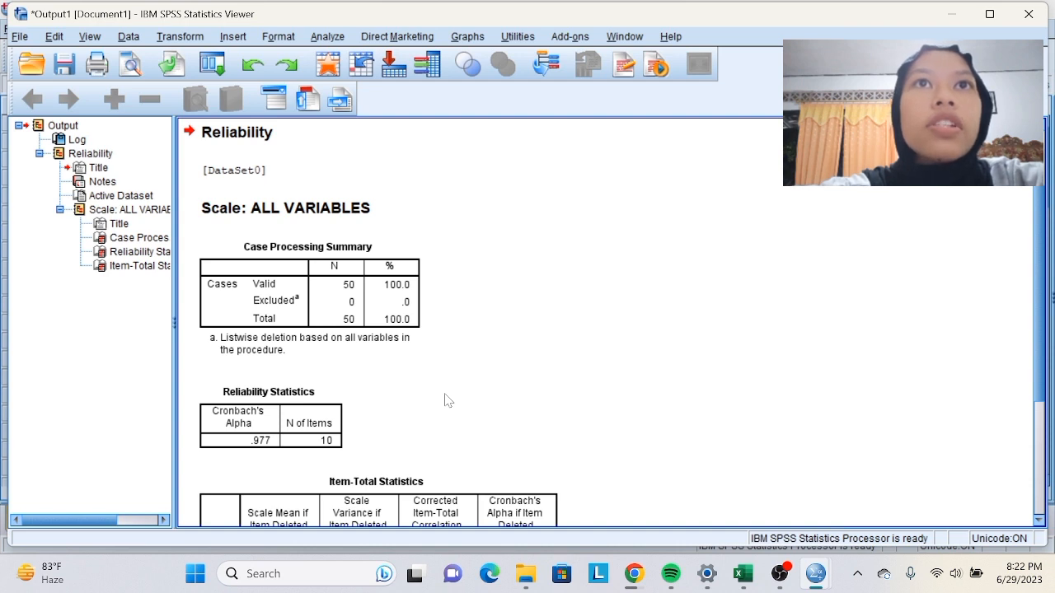
scroll(444, 400, "down", 3)
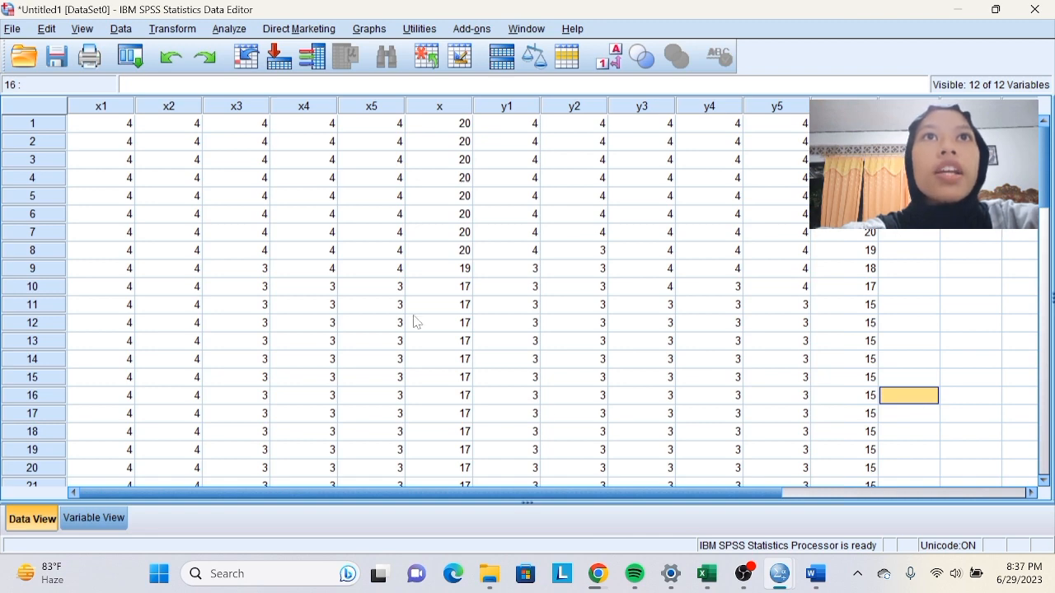
Run a bivariate correlation between the totals x and y with Pearson coefficients and a two-tailed significance test
left_click(230, 31)
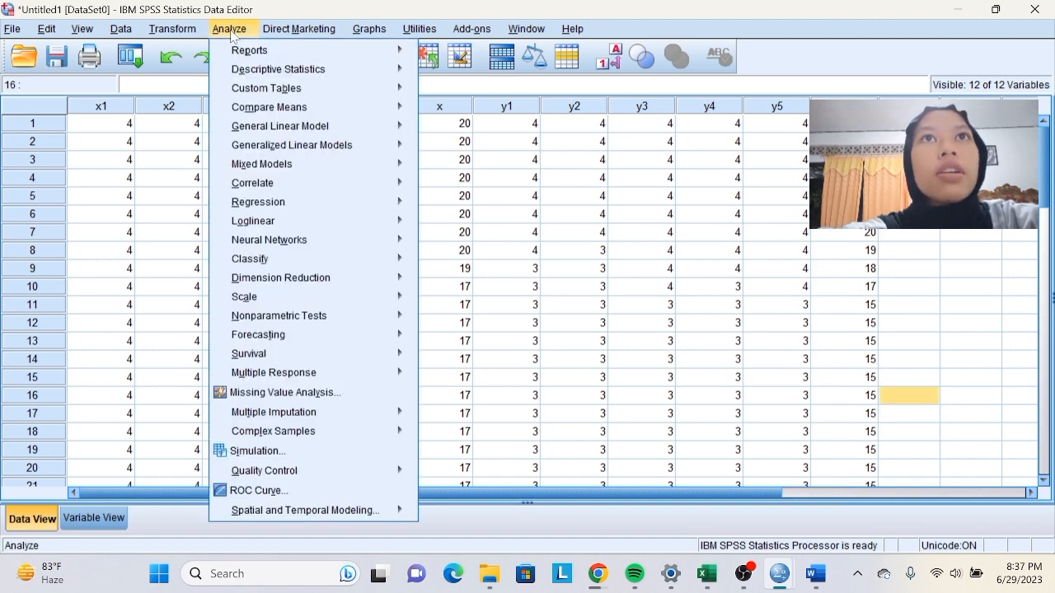
mouse_move(387, 164)
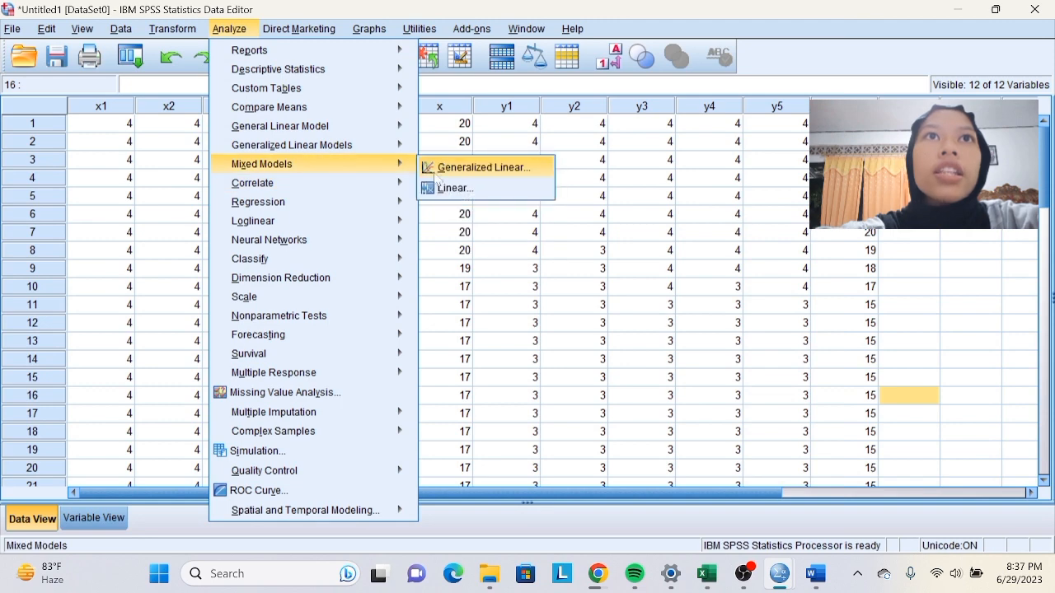
mouse_move(410, 182)
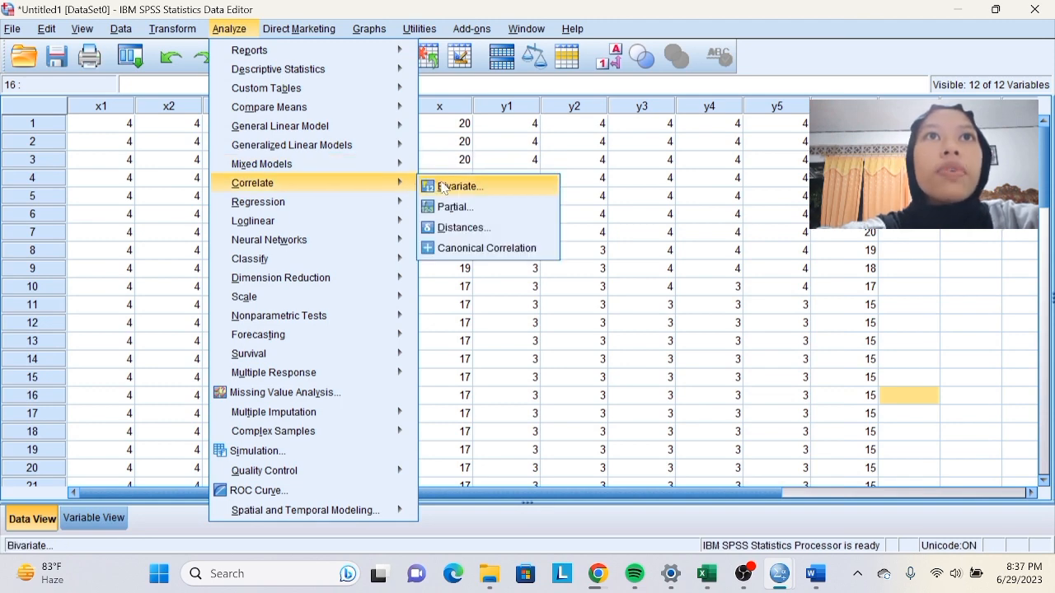
left_click(445, 184)
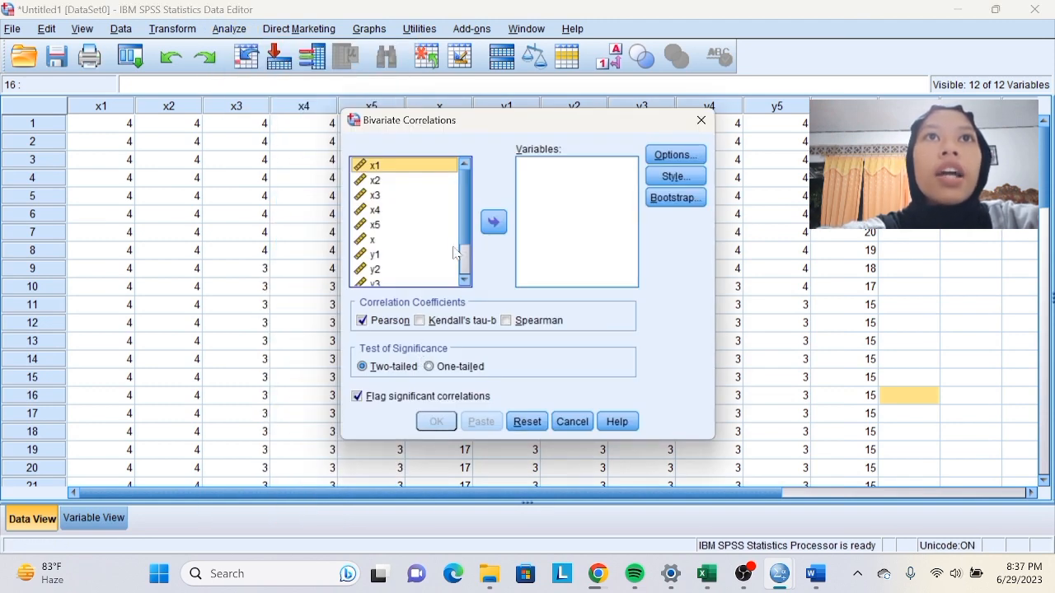
left_click(374, 240)
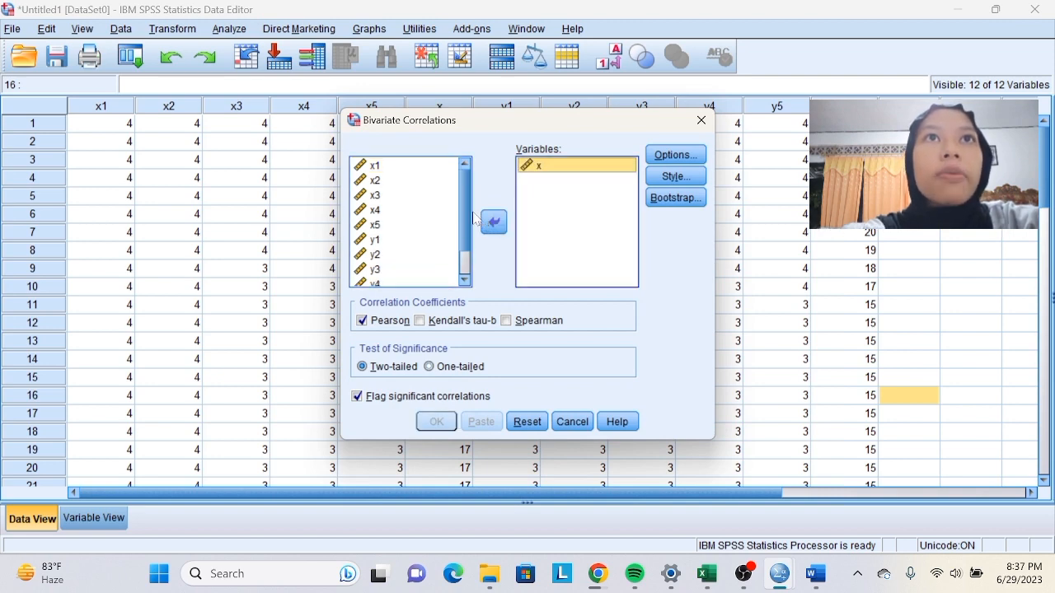
scroll(468, 263, "down", 1)
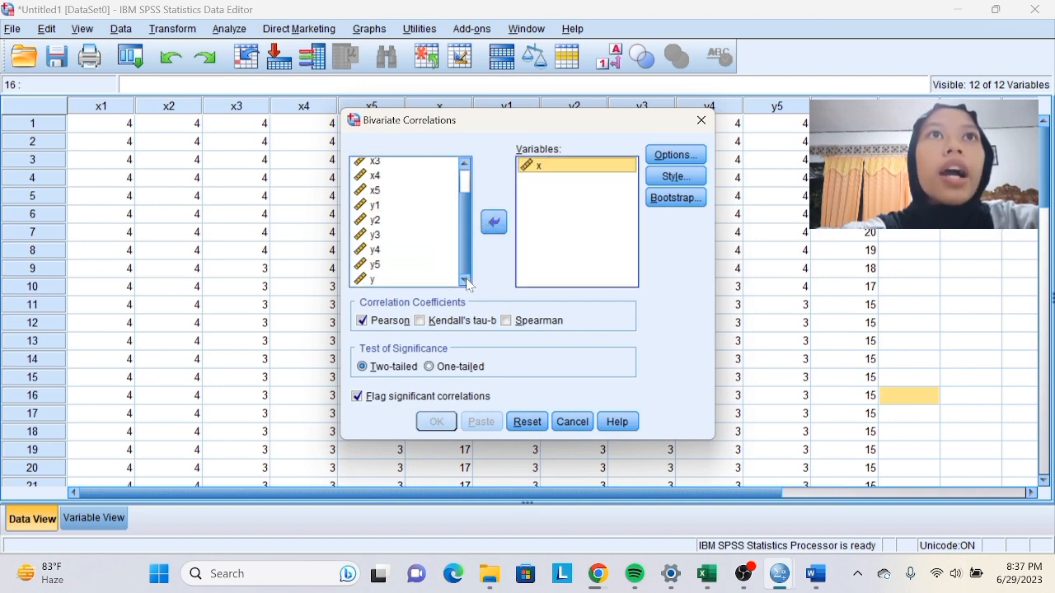
left_click(419, 280)
left_click(494, 221)
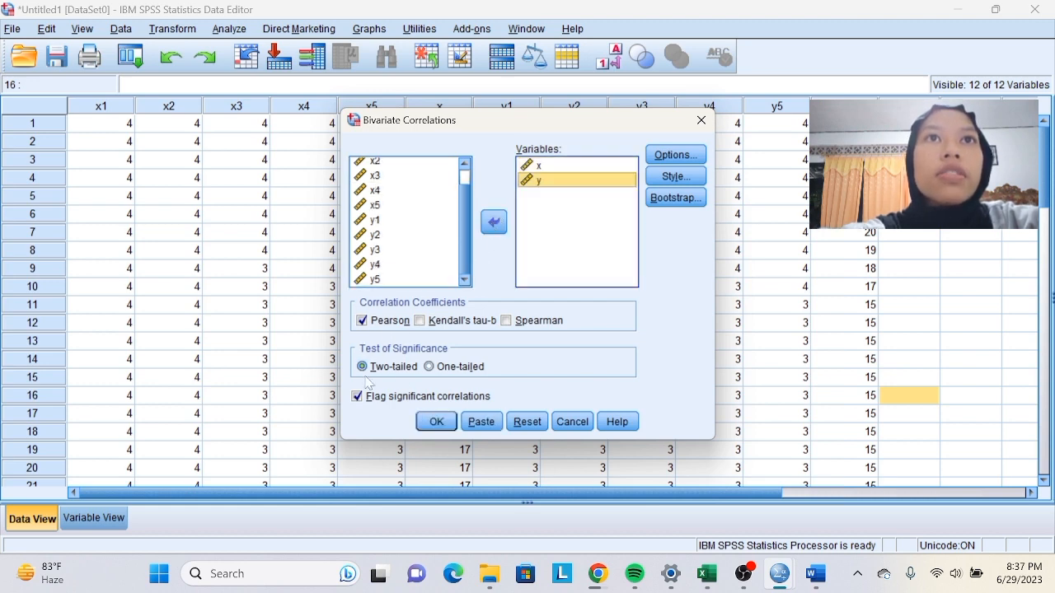
left_click(439, 425)
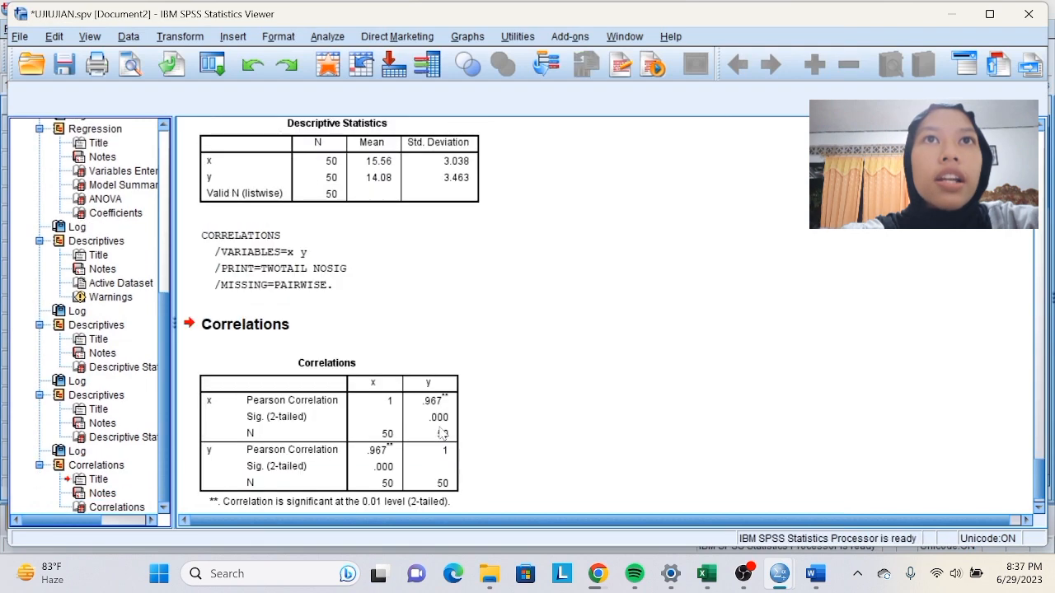
scroll(510, 375, "down", 1)
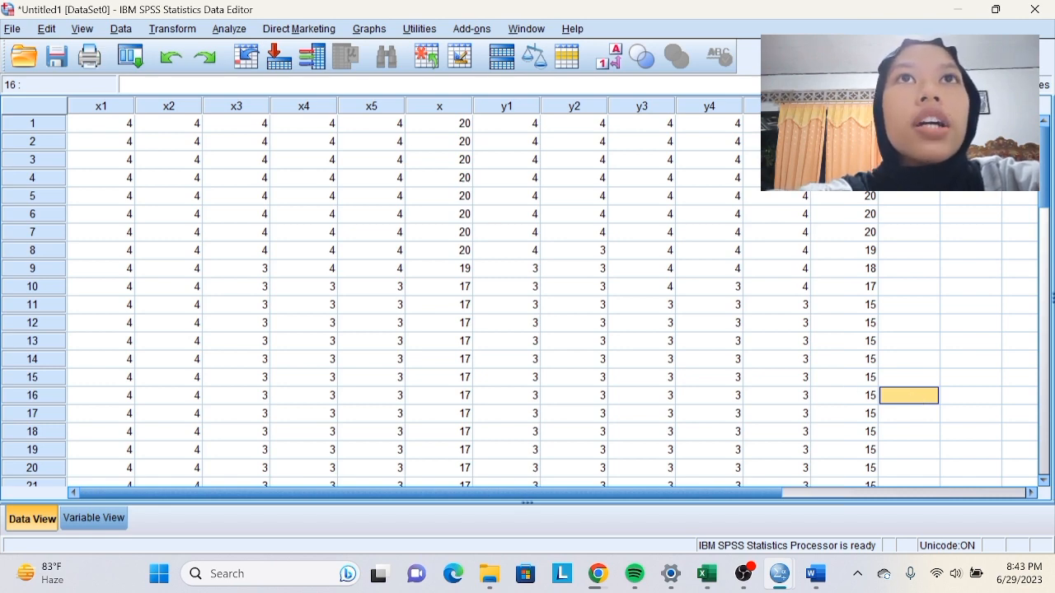
Start a Linear Regression with x as the dependent variable and y as the independent variable, using the Enter method
left_click(235, 31)
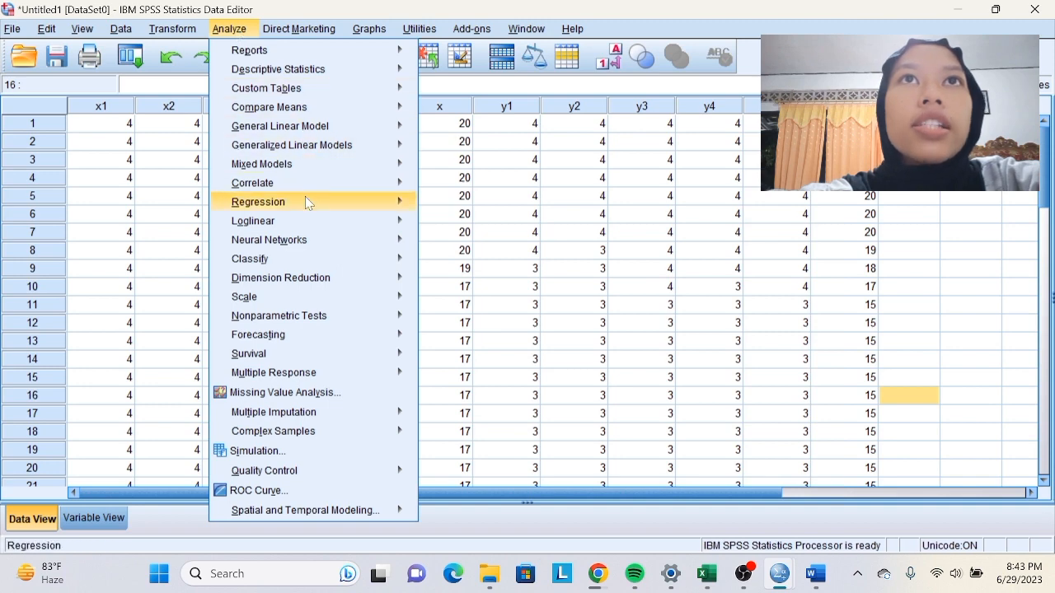
mouse_move(304, 198)
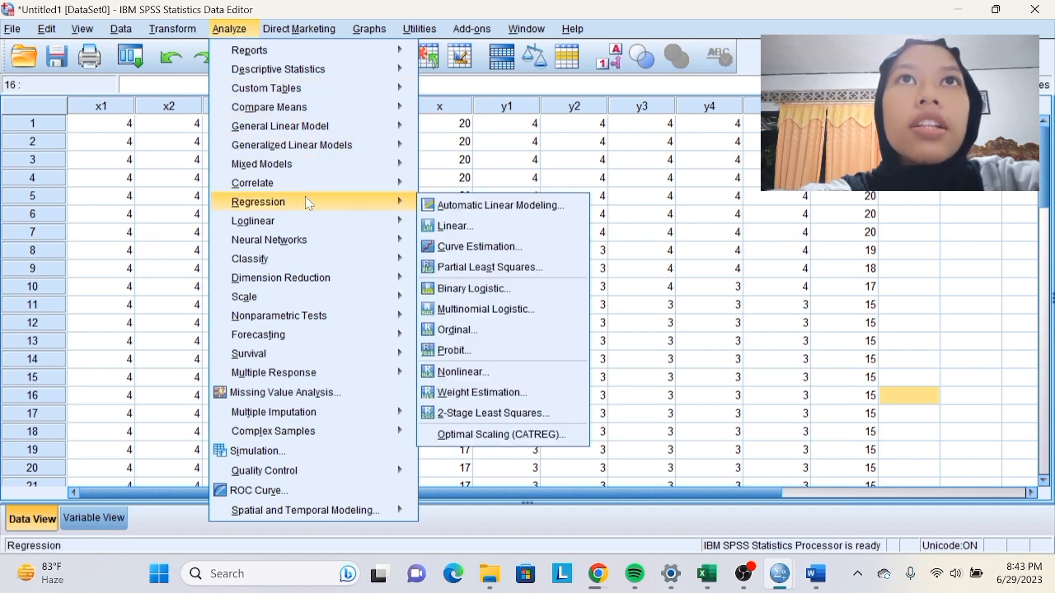
left_click(455, 227)
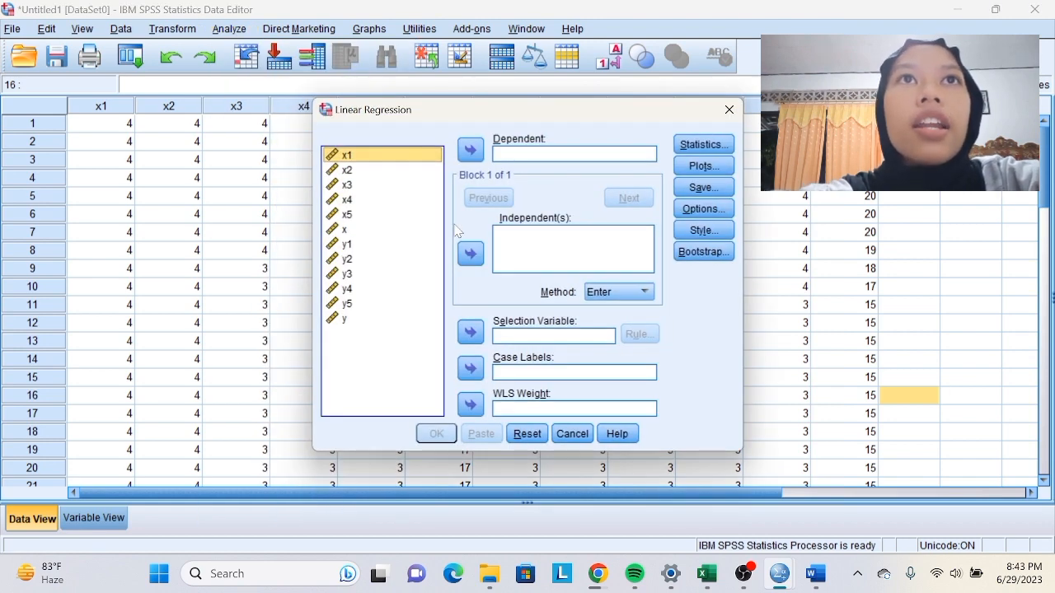
left_click(338, 230)
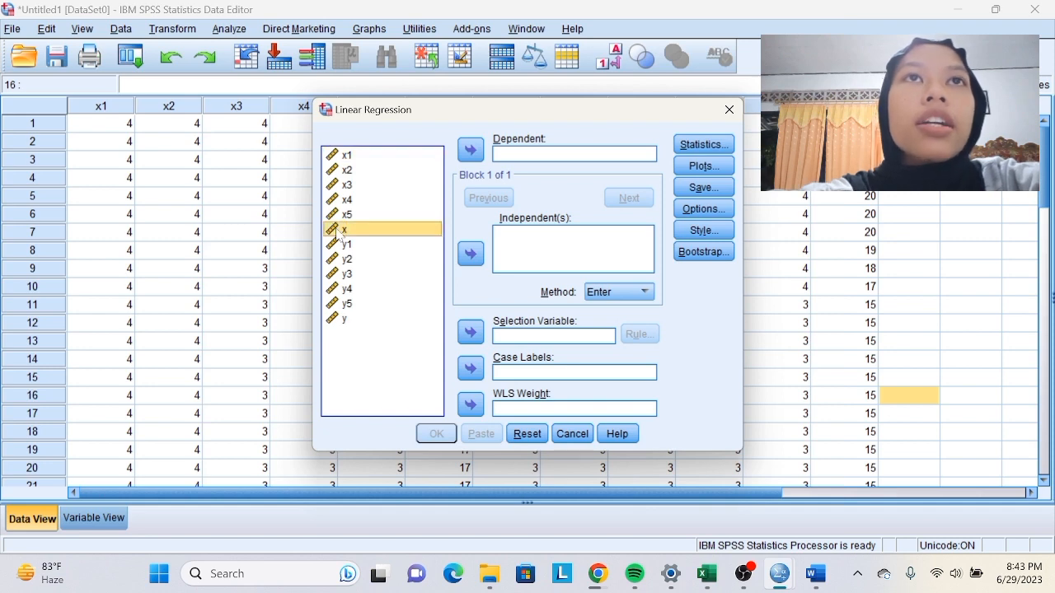
left_click(470, 155)
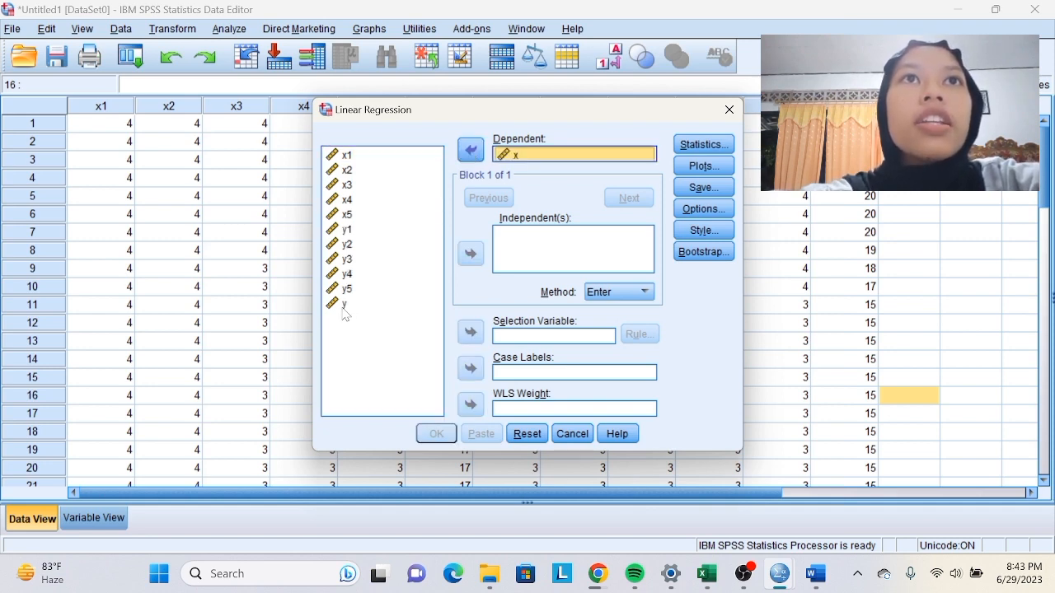
left_click(528, 261)
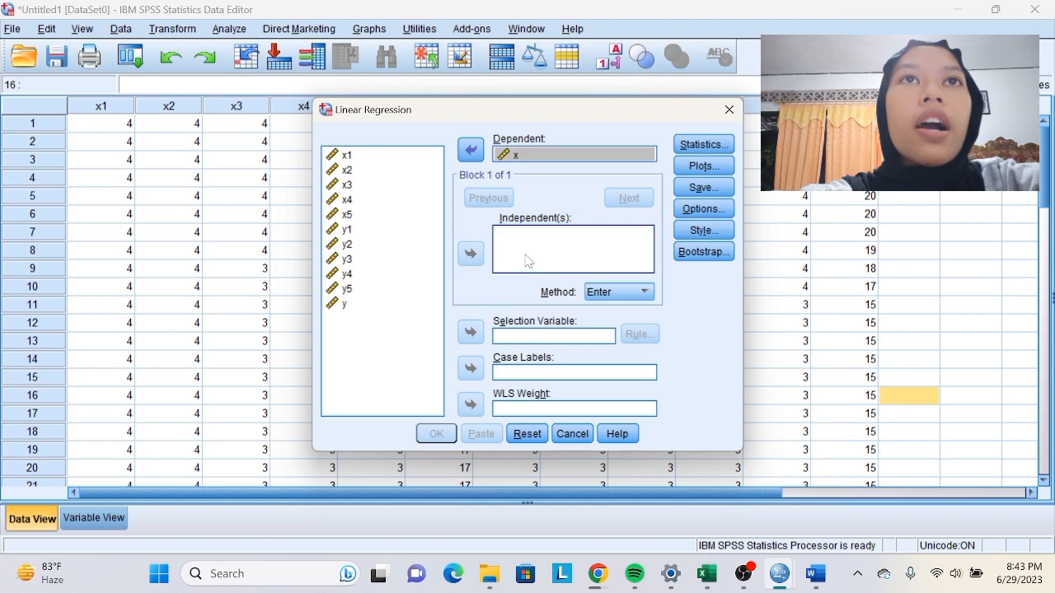
left_click(345, 304)
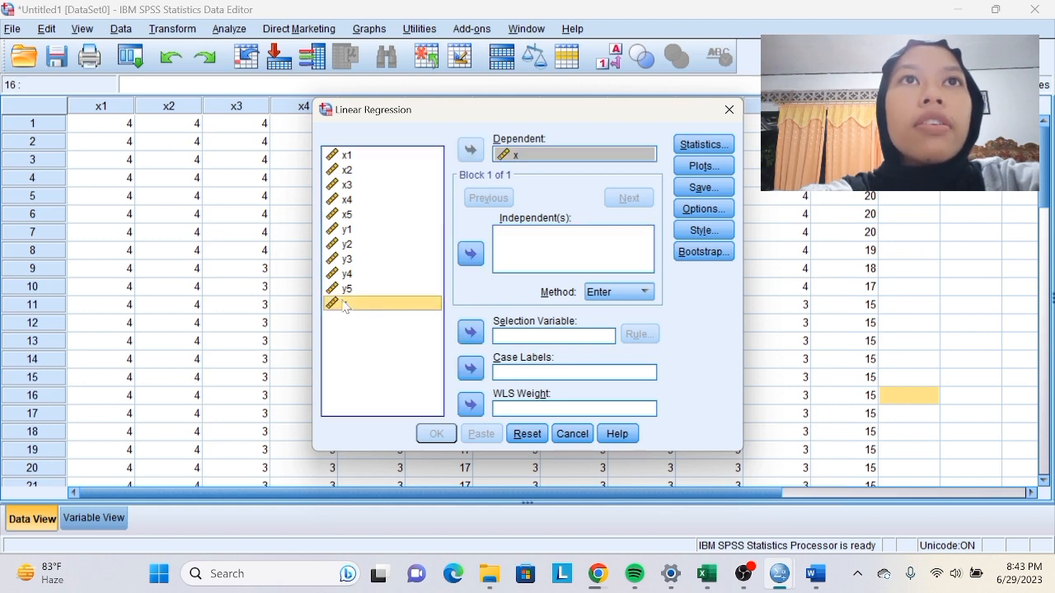
left_click(471, 254)
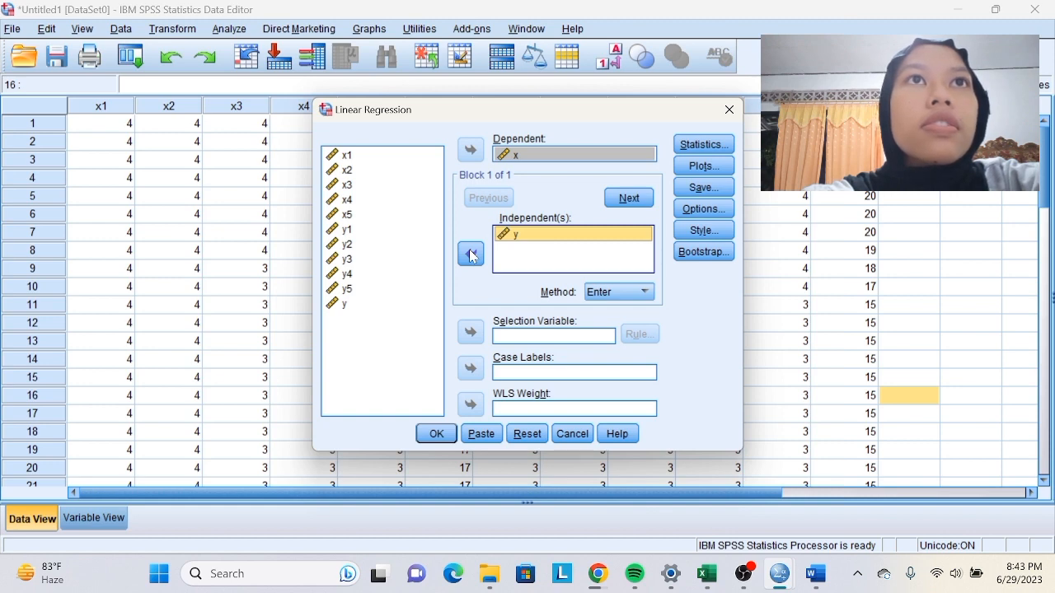
Run the regression with the Estimates and Model fit statistics and view the model summary, ANOVA and coefficients tables
left_click(703, 147)
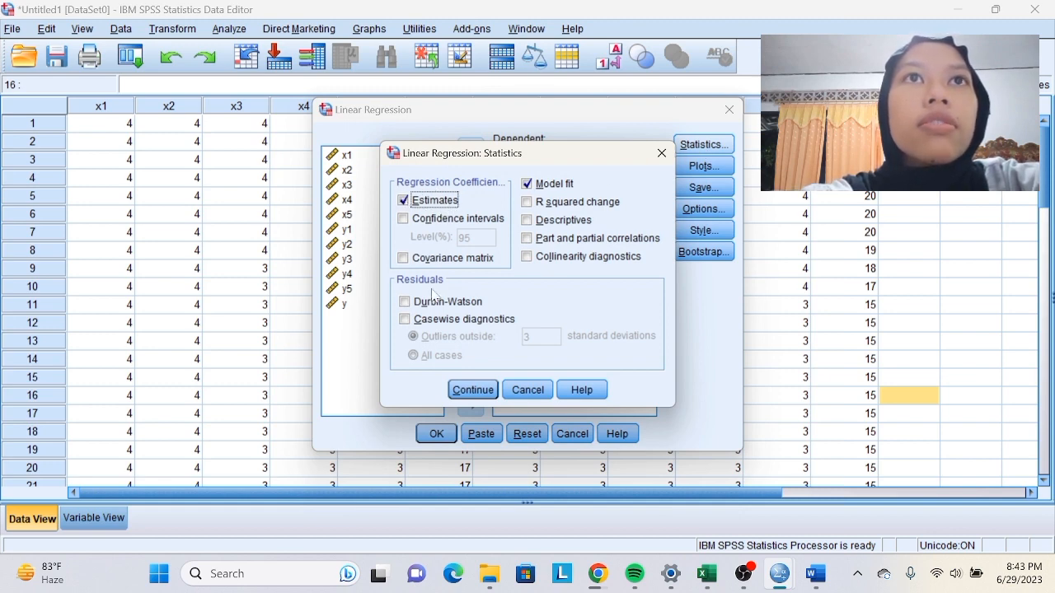
left_click(459, 396)
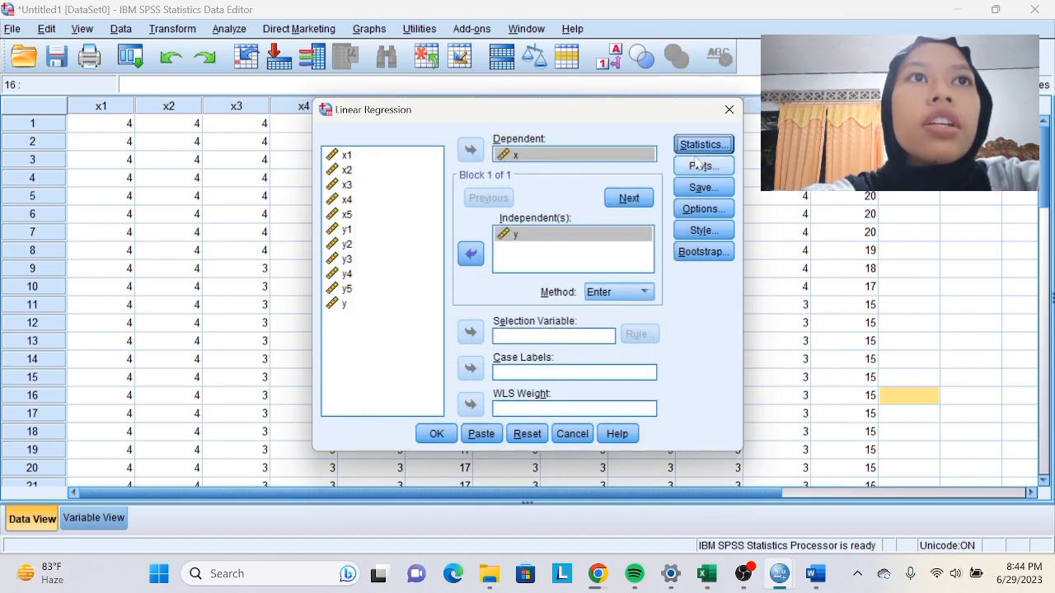
left_click(436, 433)
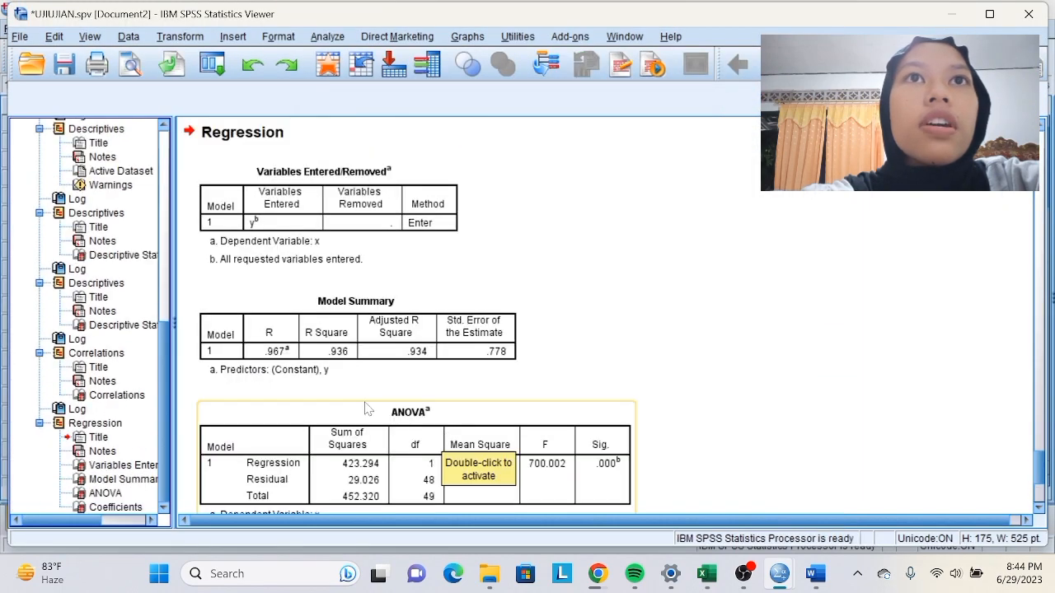
scroll(441, 377, "down", 5)
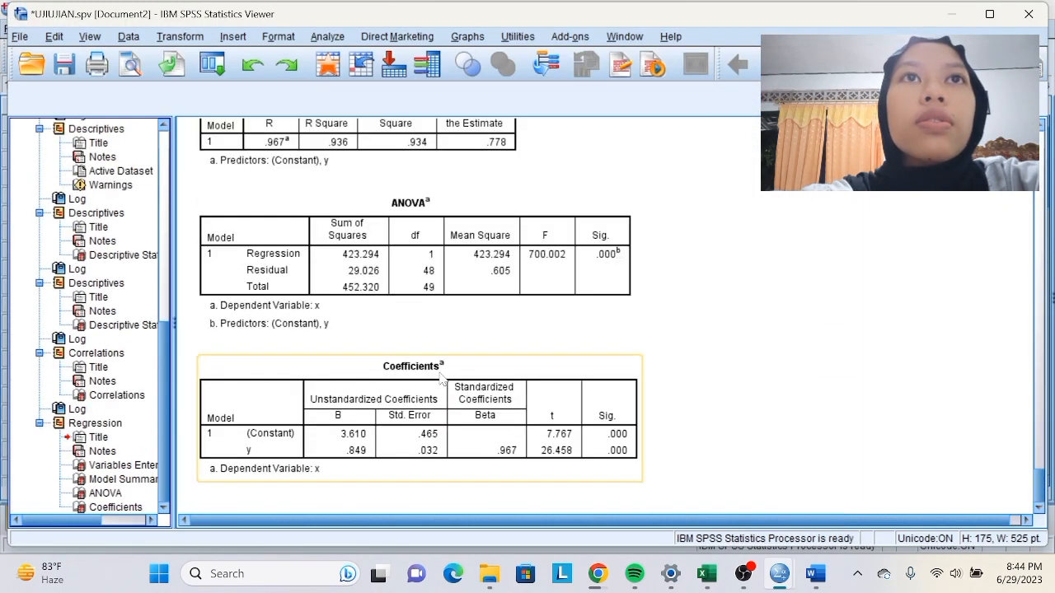
scroll(441, 378, "up", 2)
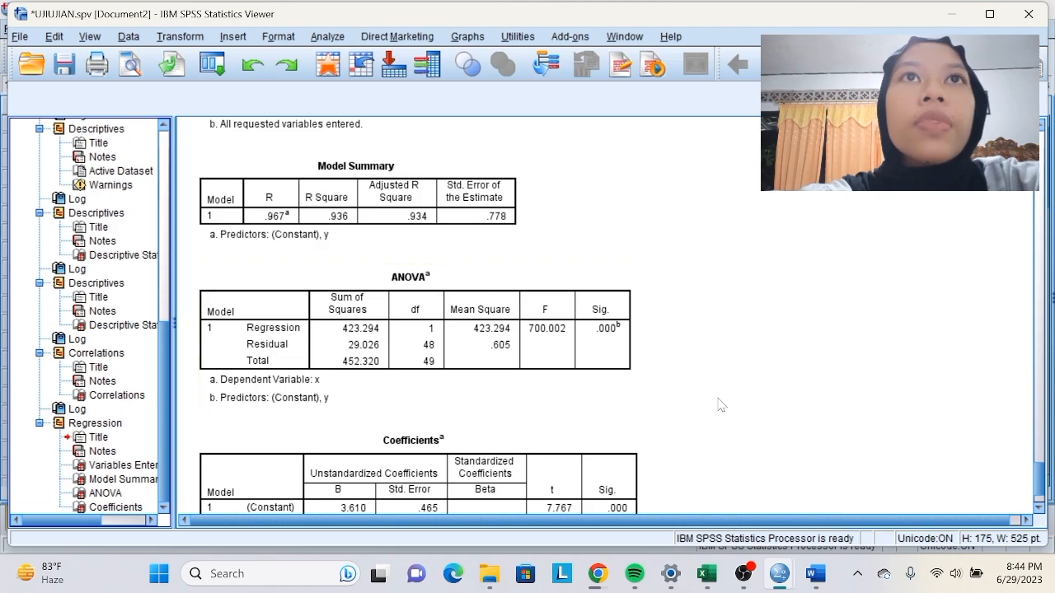